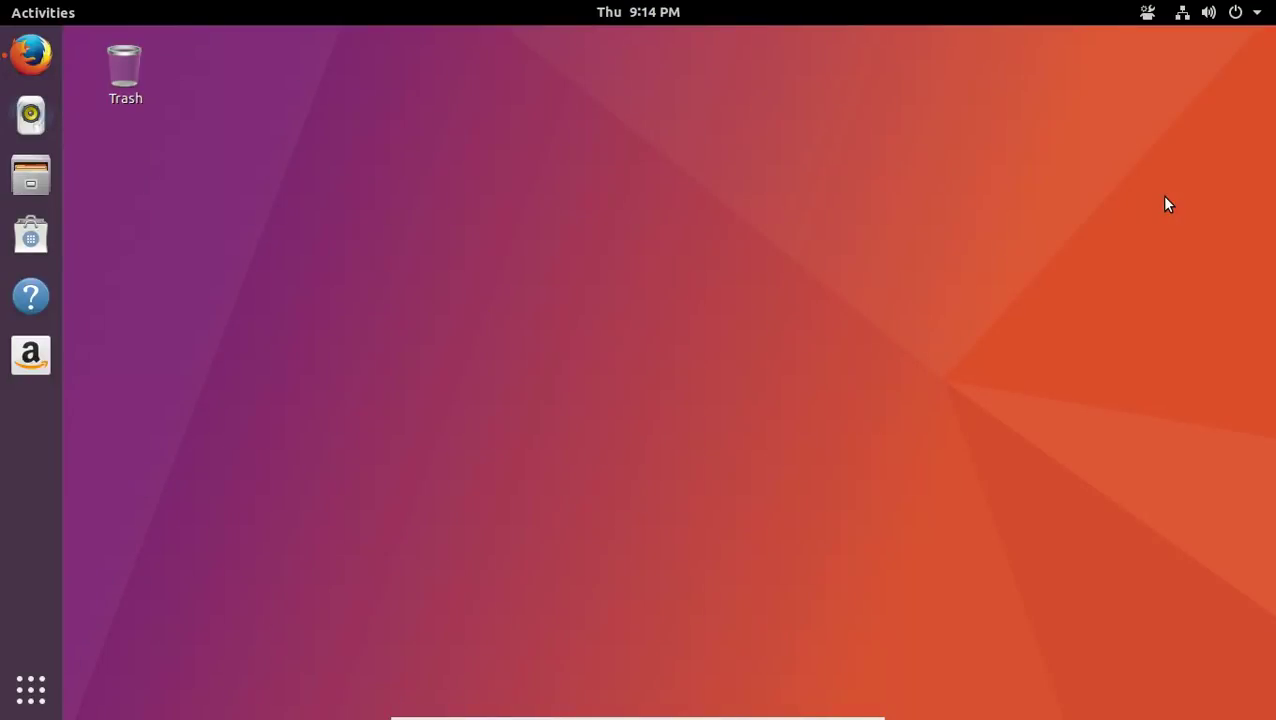
Read the fossbytes article on new Ubuntu 17.10 features in Firefox, from its beginning through the desktop trash icon section
click(32, 57)
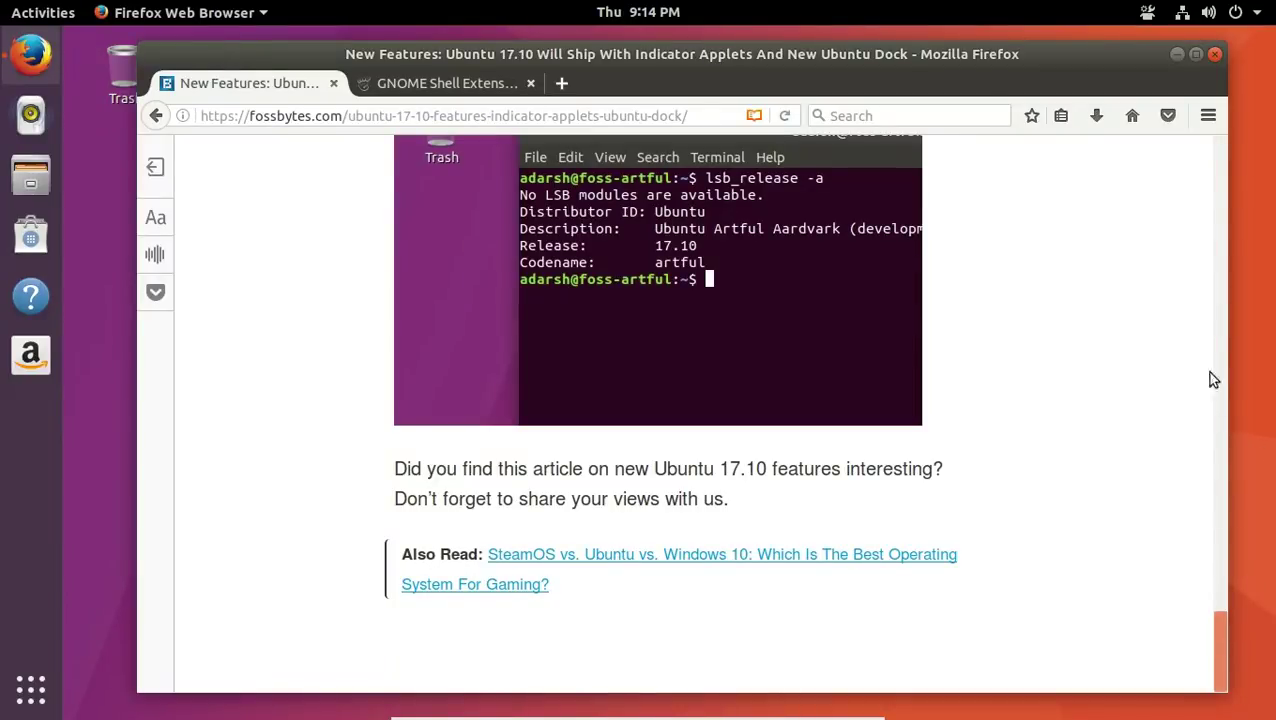
key(Home)
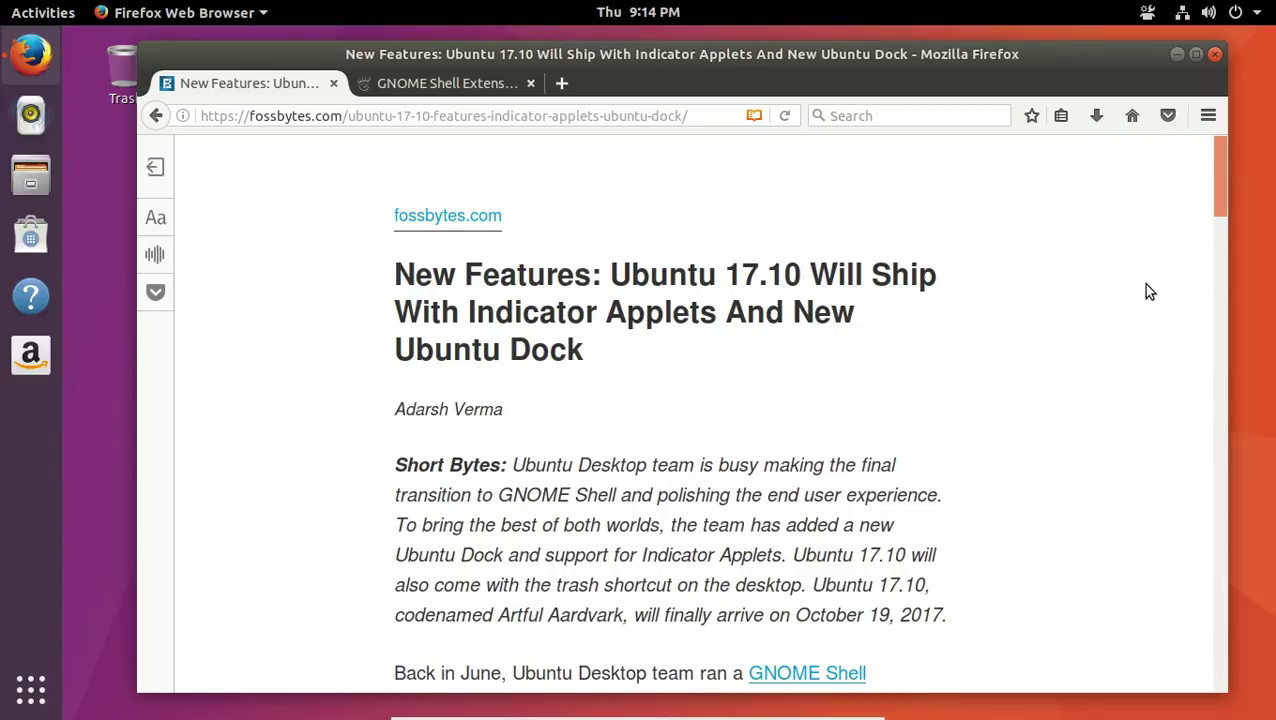
scroll(1133, 306, down, 5)
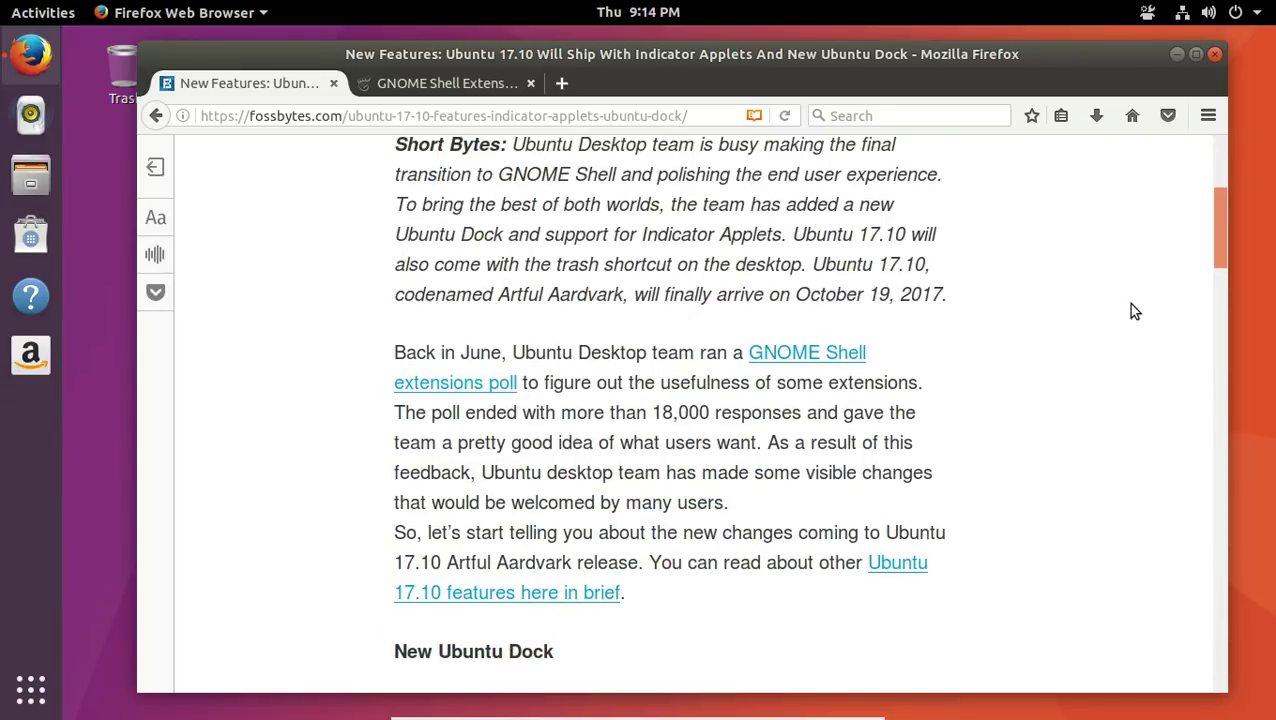
scroll(1132, 306, down, 5)
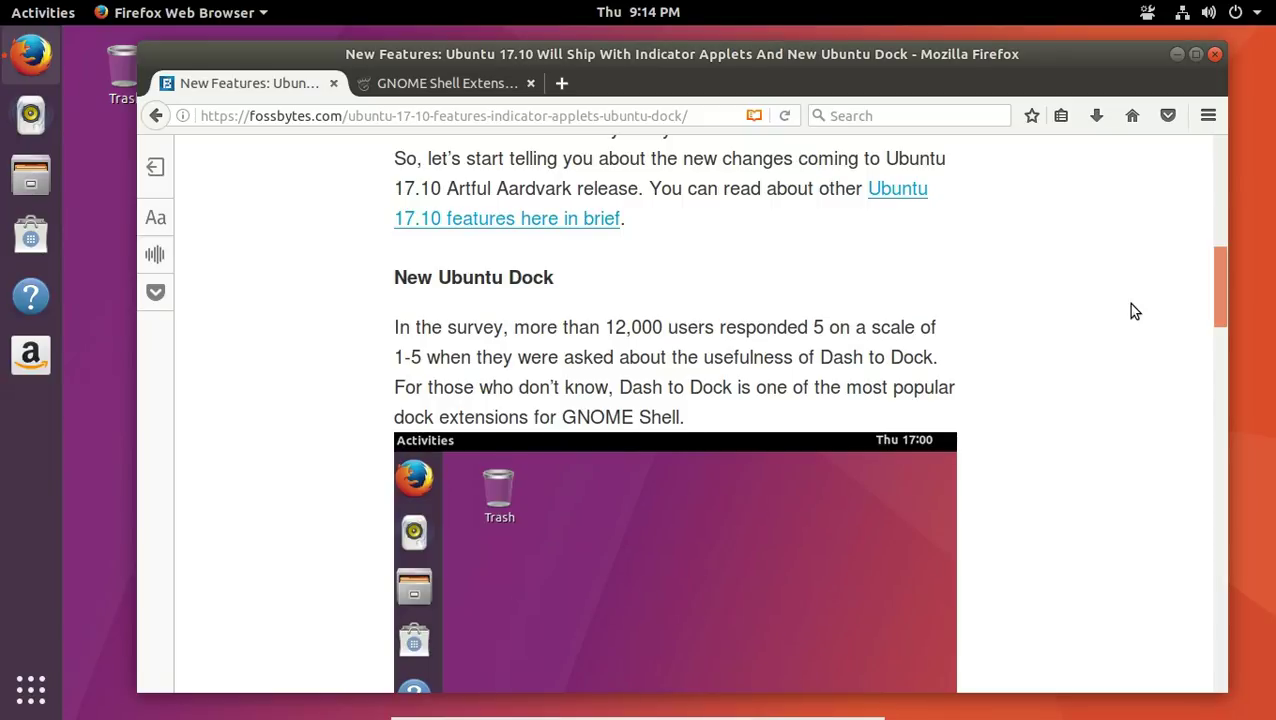
scroll(1133, 311, down, 10)
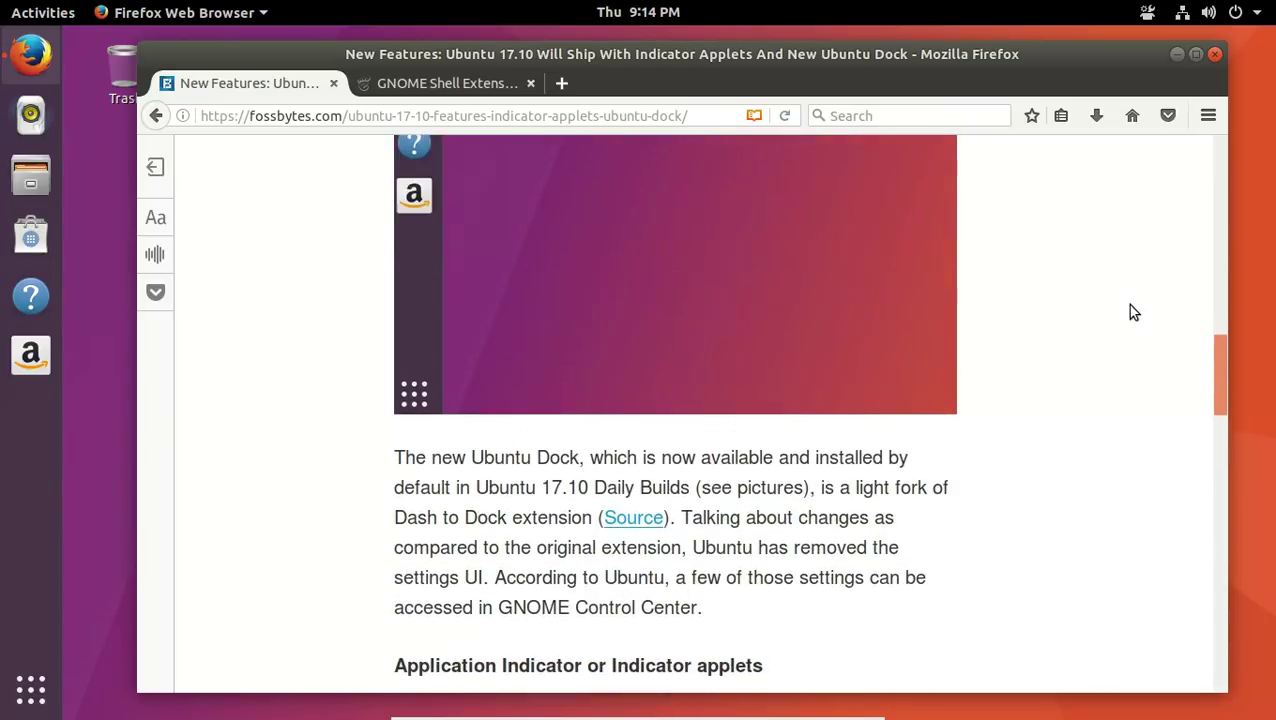
scroll(1133, 313, down, 3)
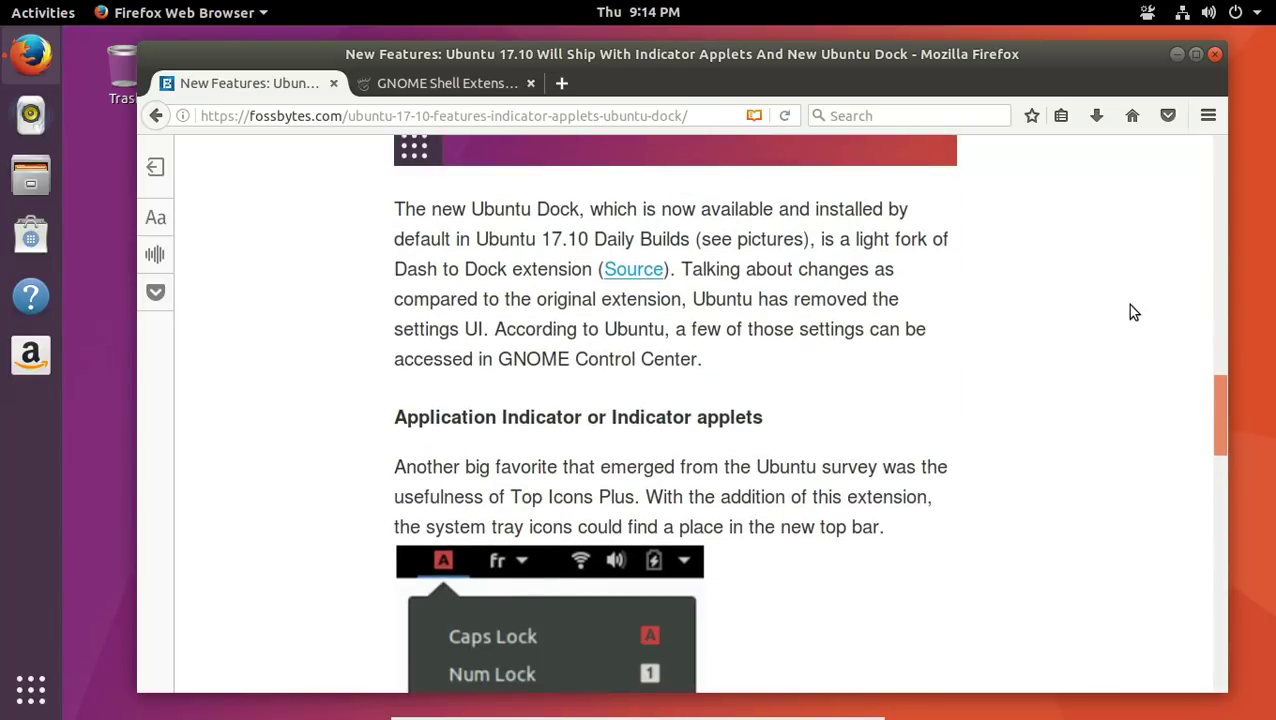
scroll(1131, 307, down, 1)
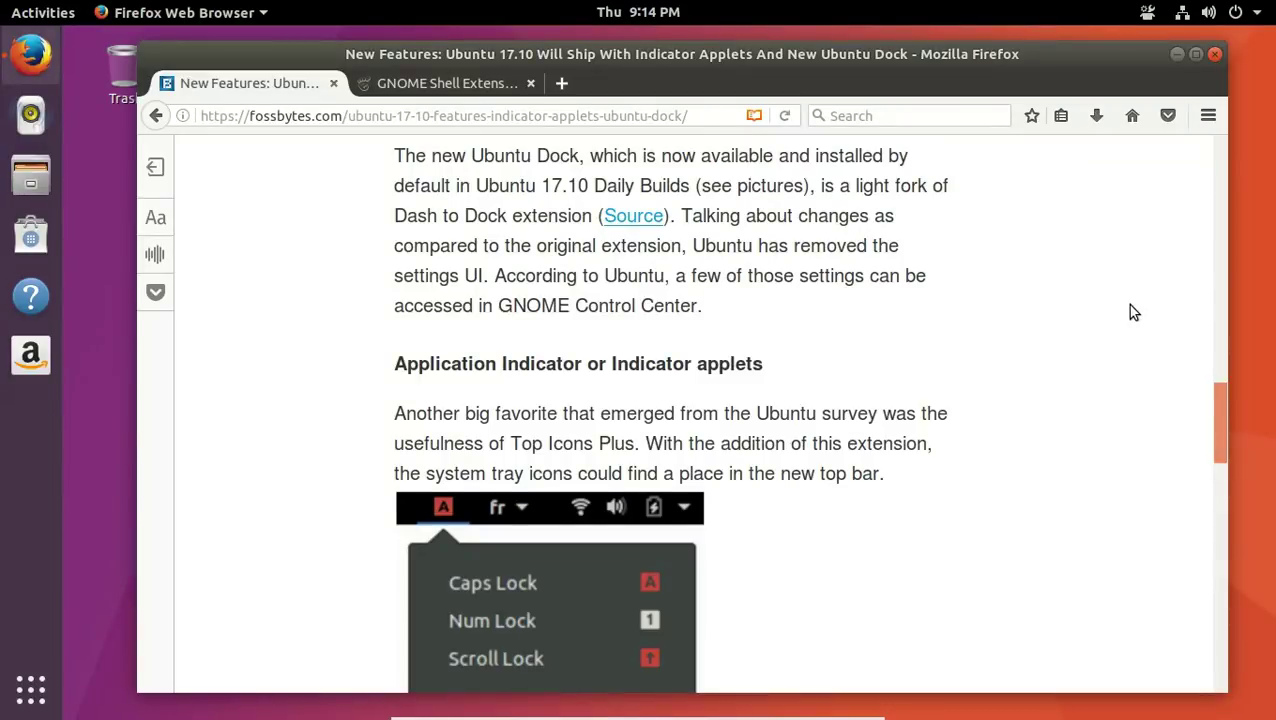
scroll(1130, 306, down, 5)
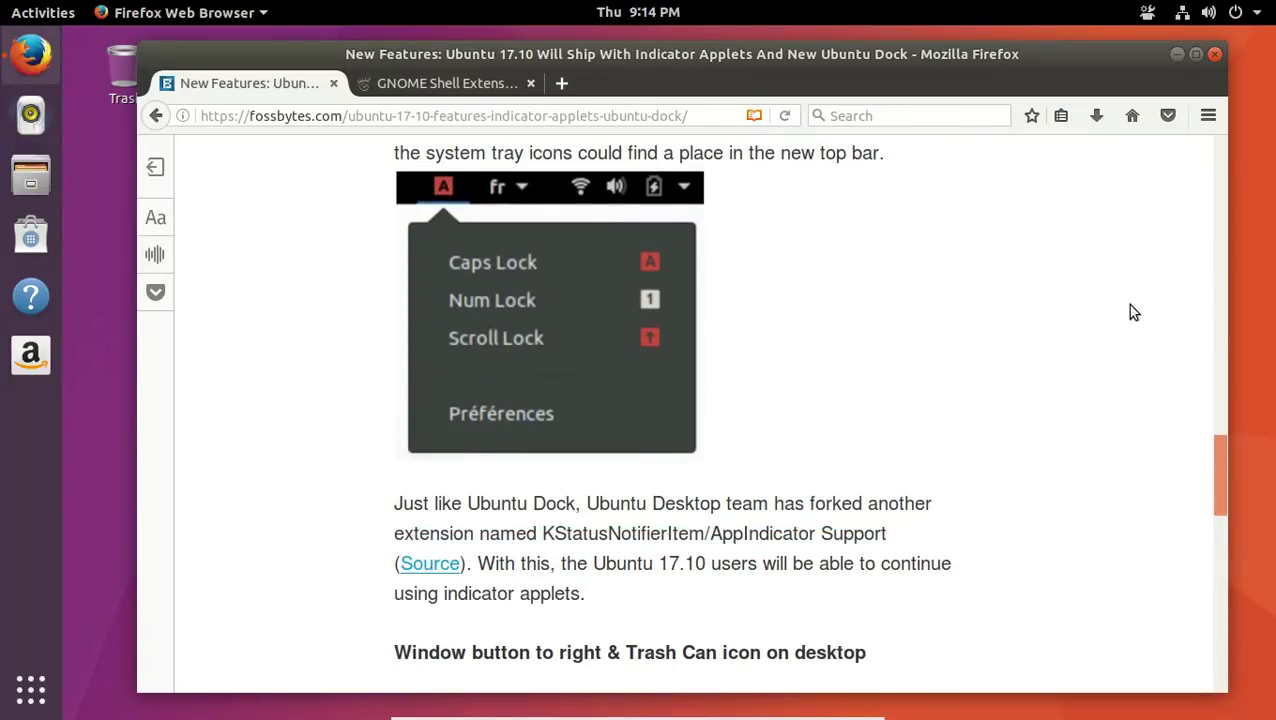
scroll(1130, 306, down, 5)
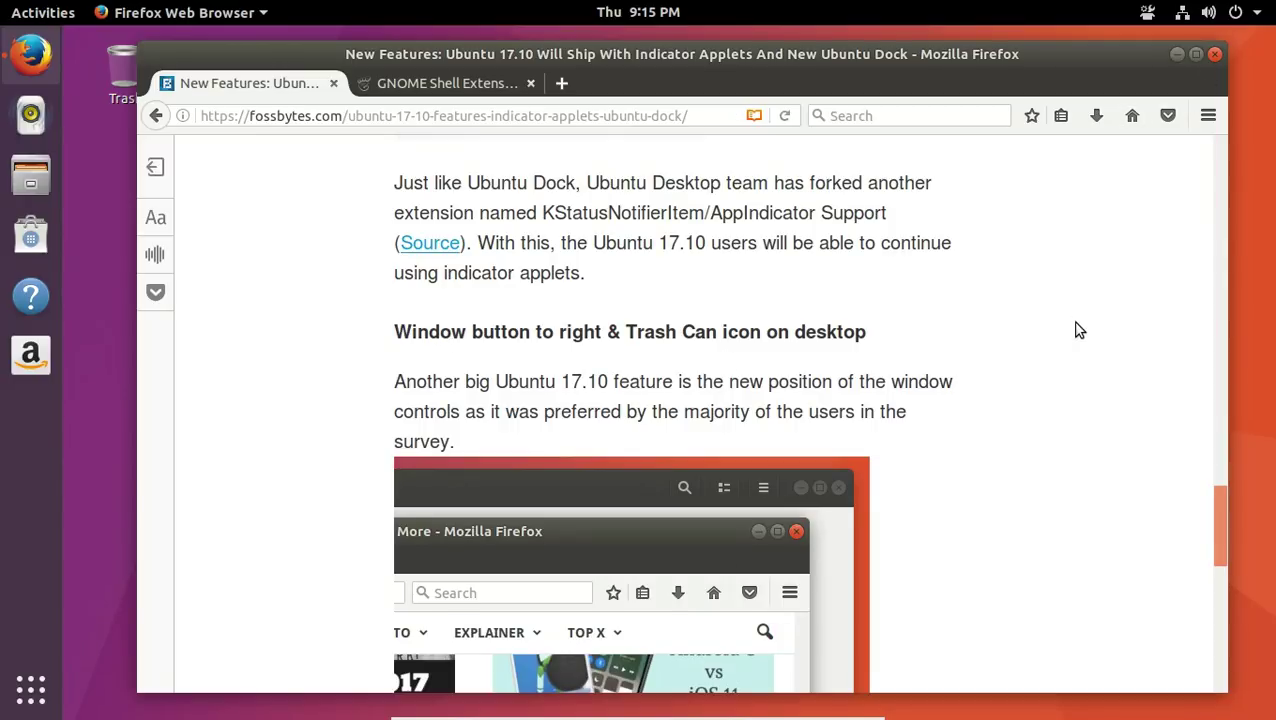
scroll(1079, 330, down, 2)
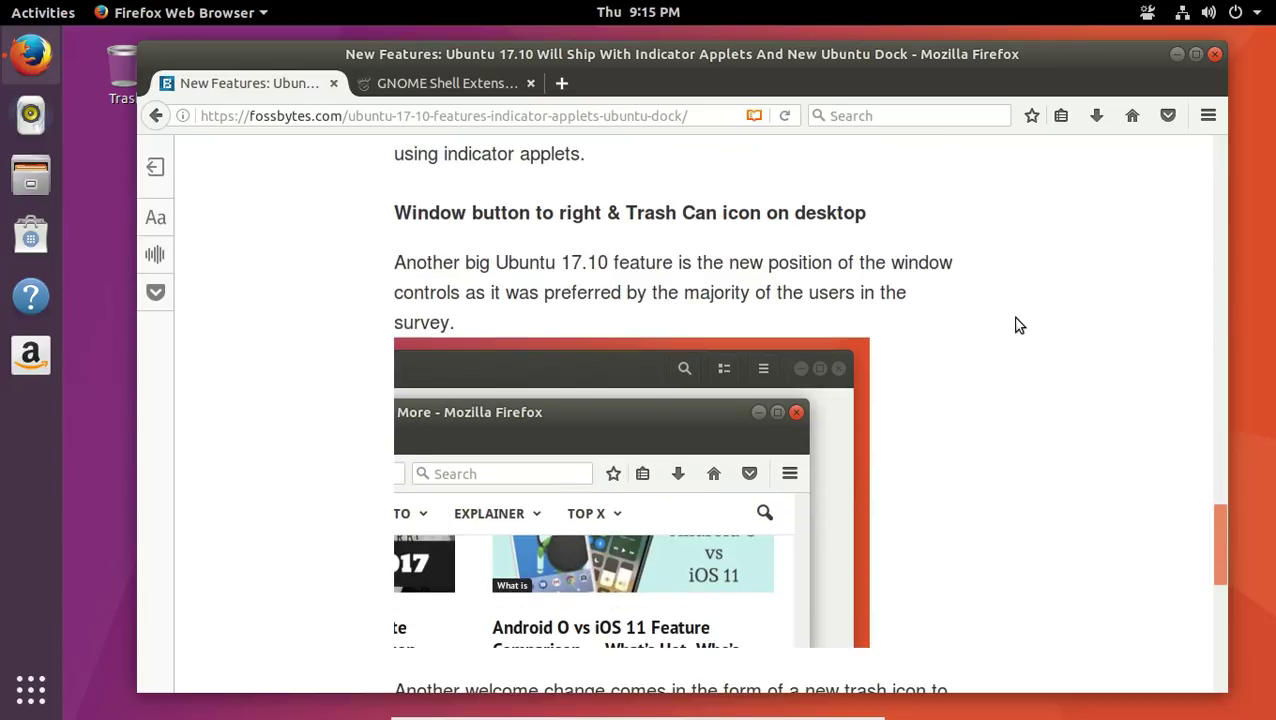
scroll(1035, 328, down, 7)
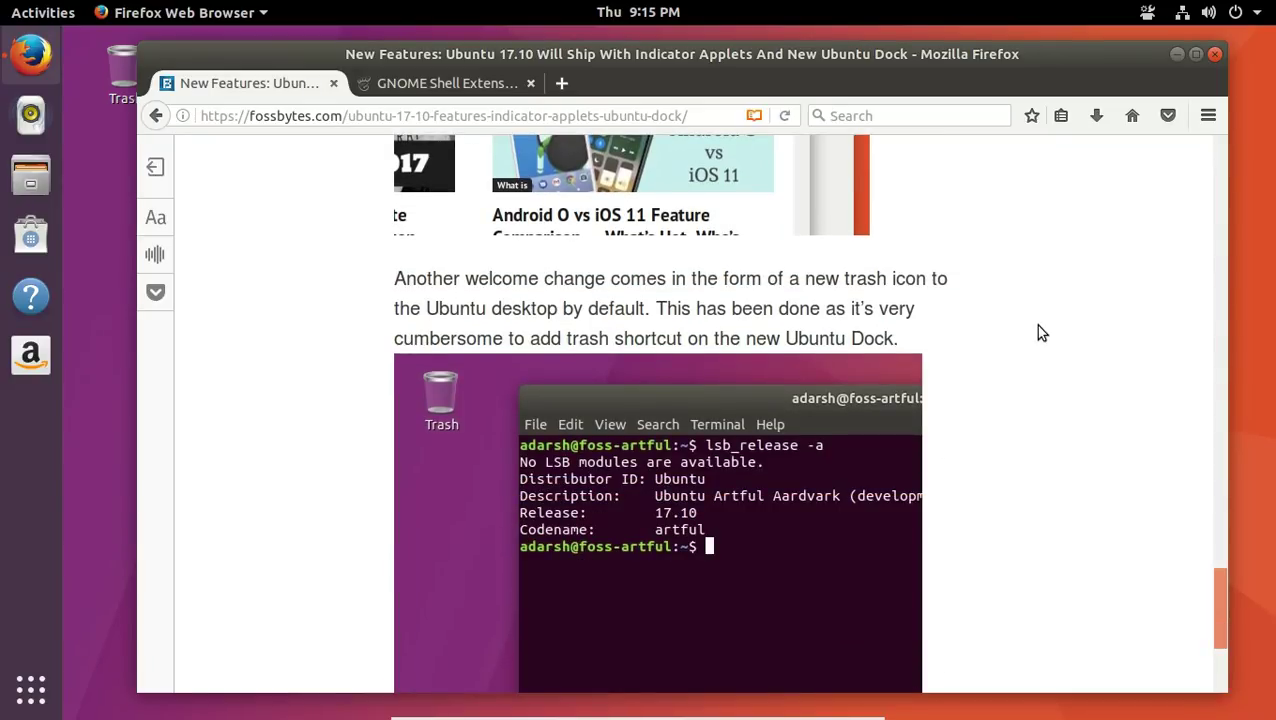
Allow extensions.gnome.org to run GNOME Shell Integration for now, and close Firefox with both tabs
click(468, 84)
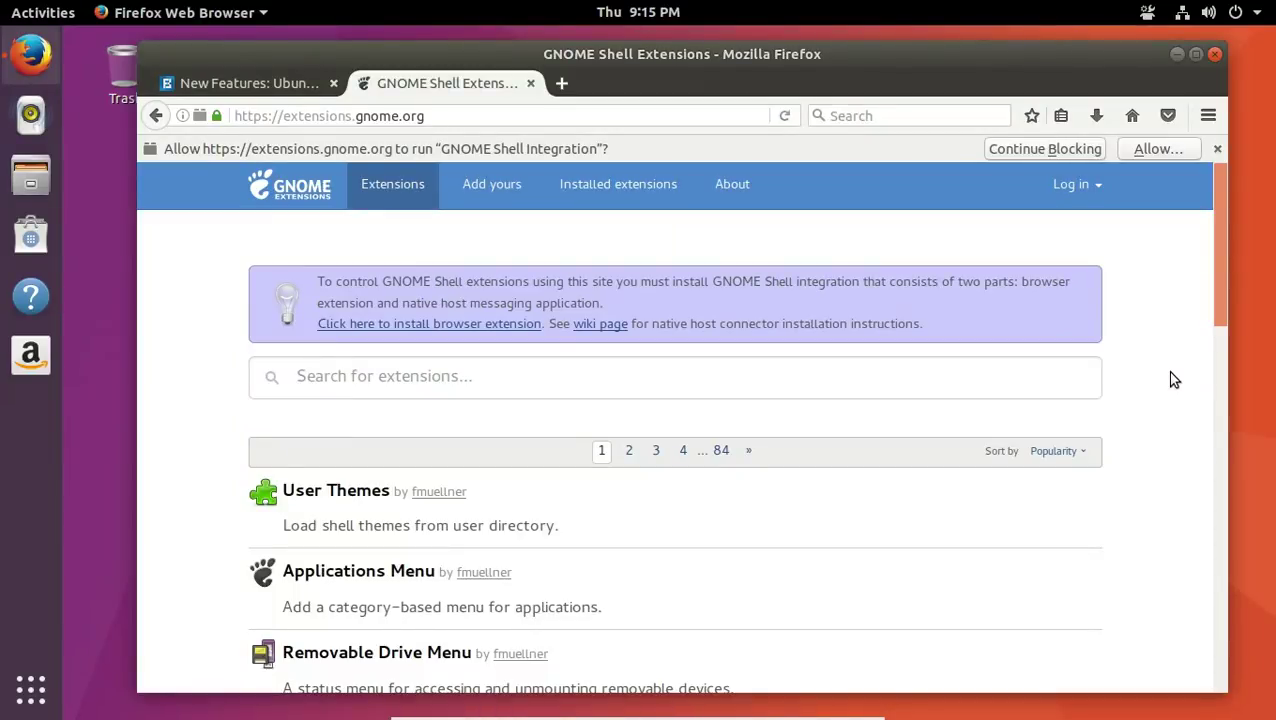
scroll(1174, 380, down, 5)
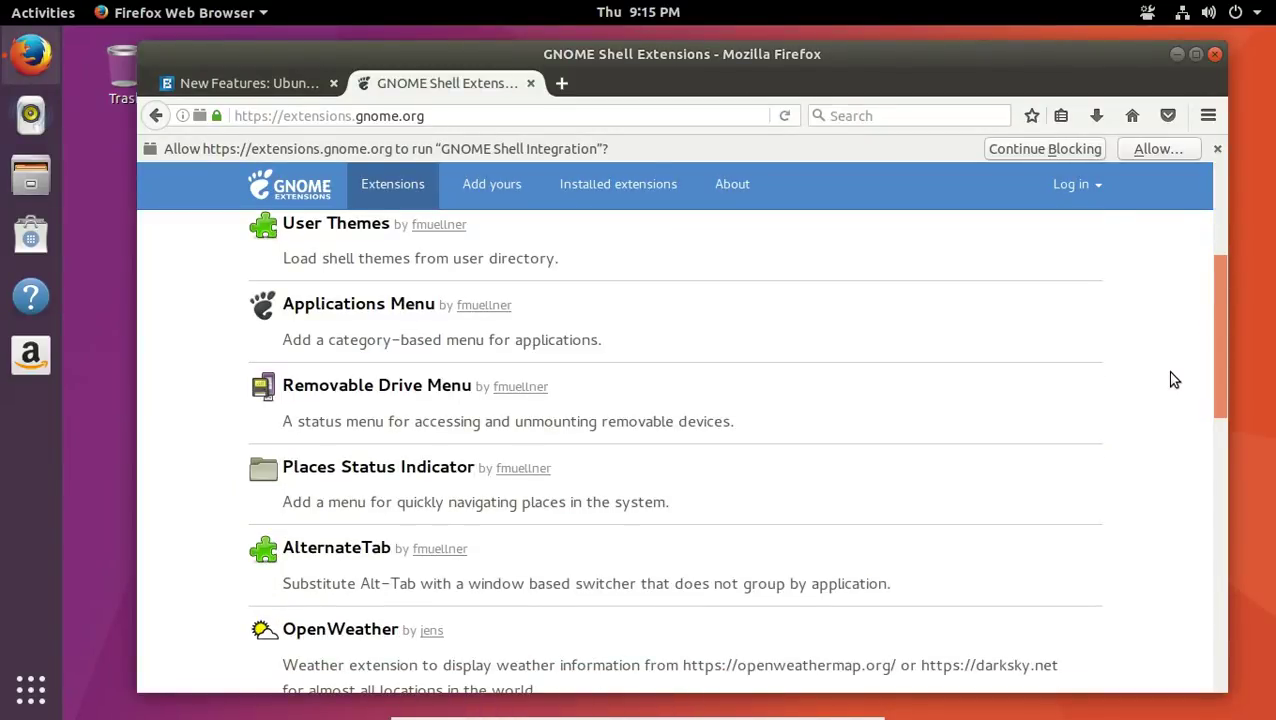
click(1146, 149)
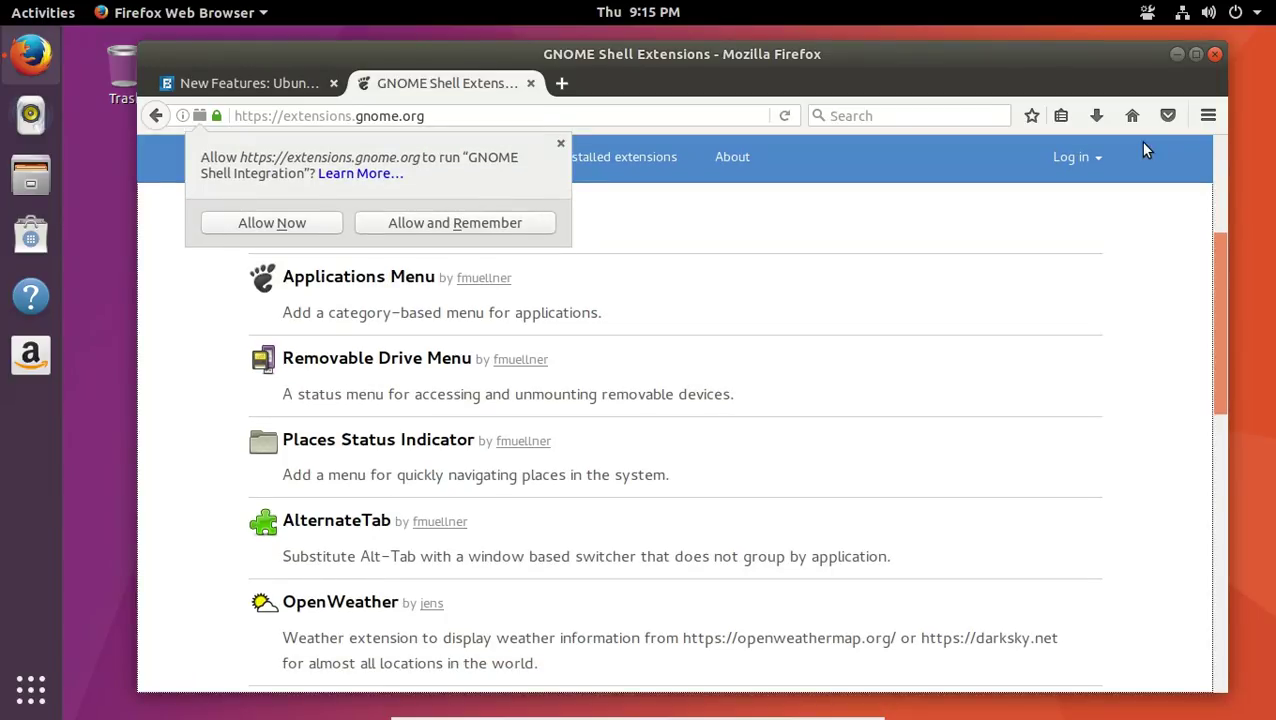
click(306, 221)
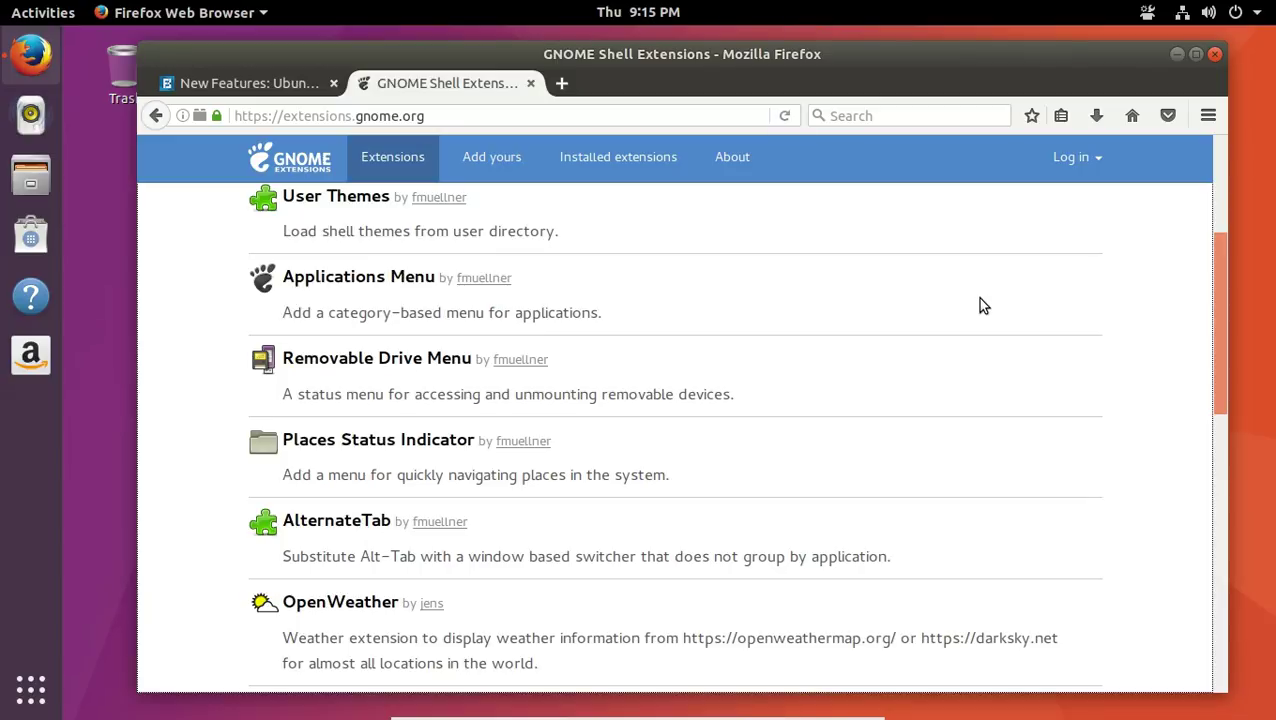
click(1215, 55)
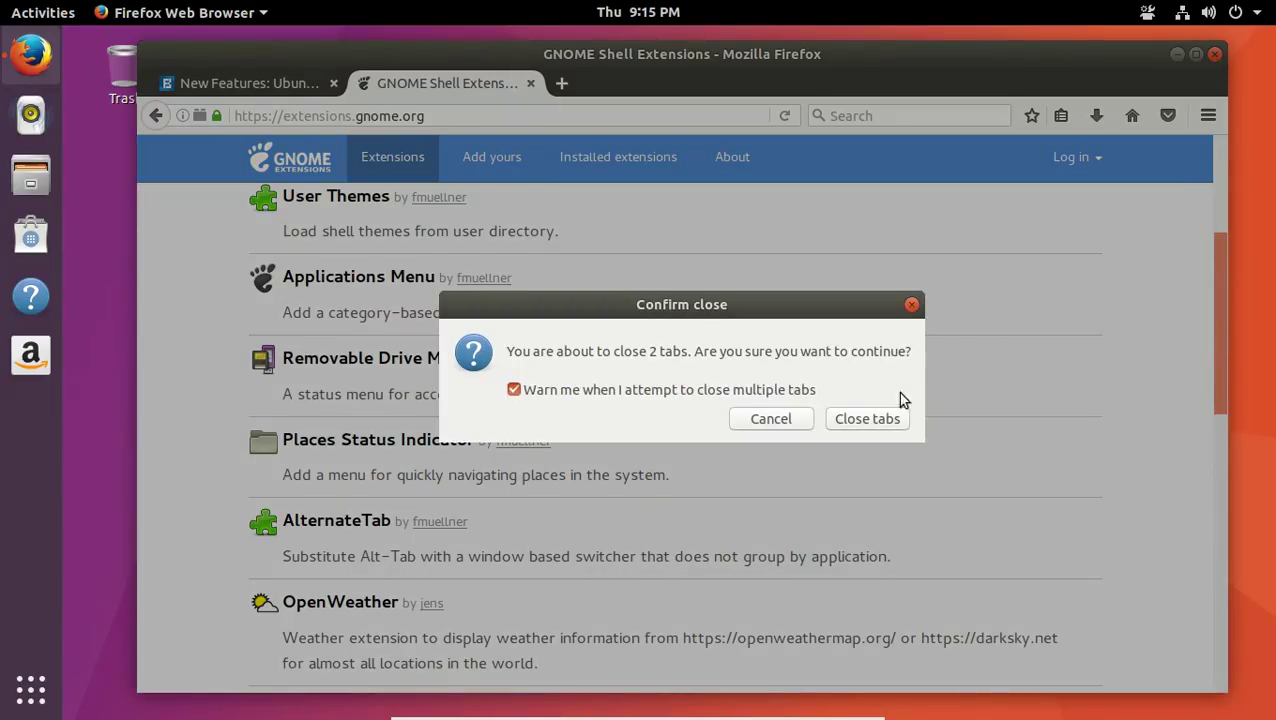
click(884, 424)
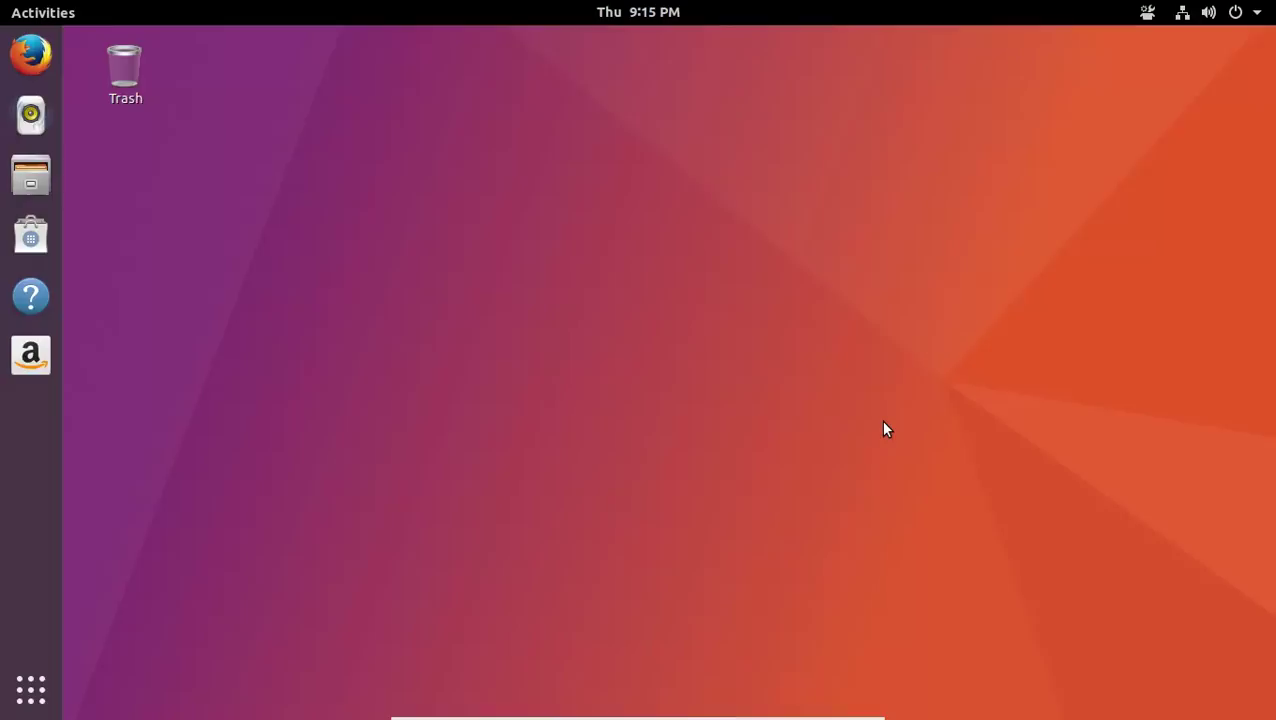
Start Synaptic Package Manager and authenticate with the account password
click(1143, 18)
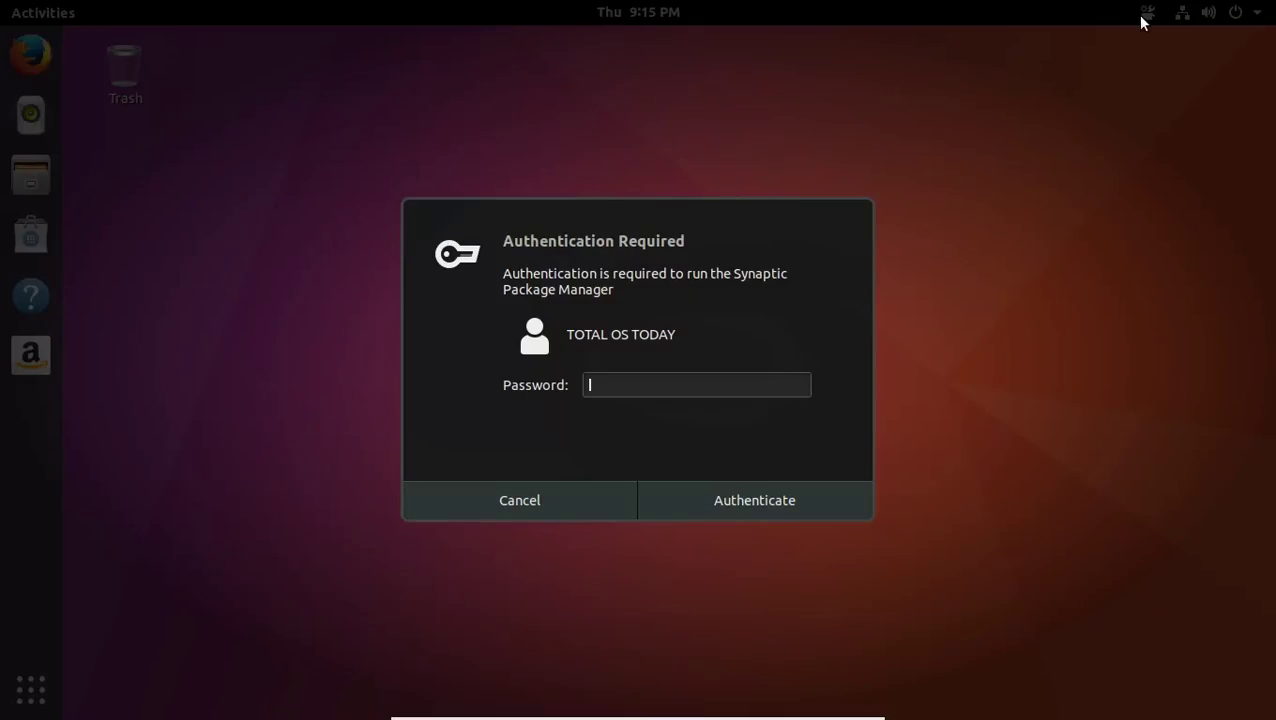
text(••)
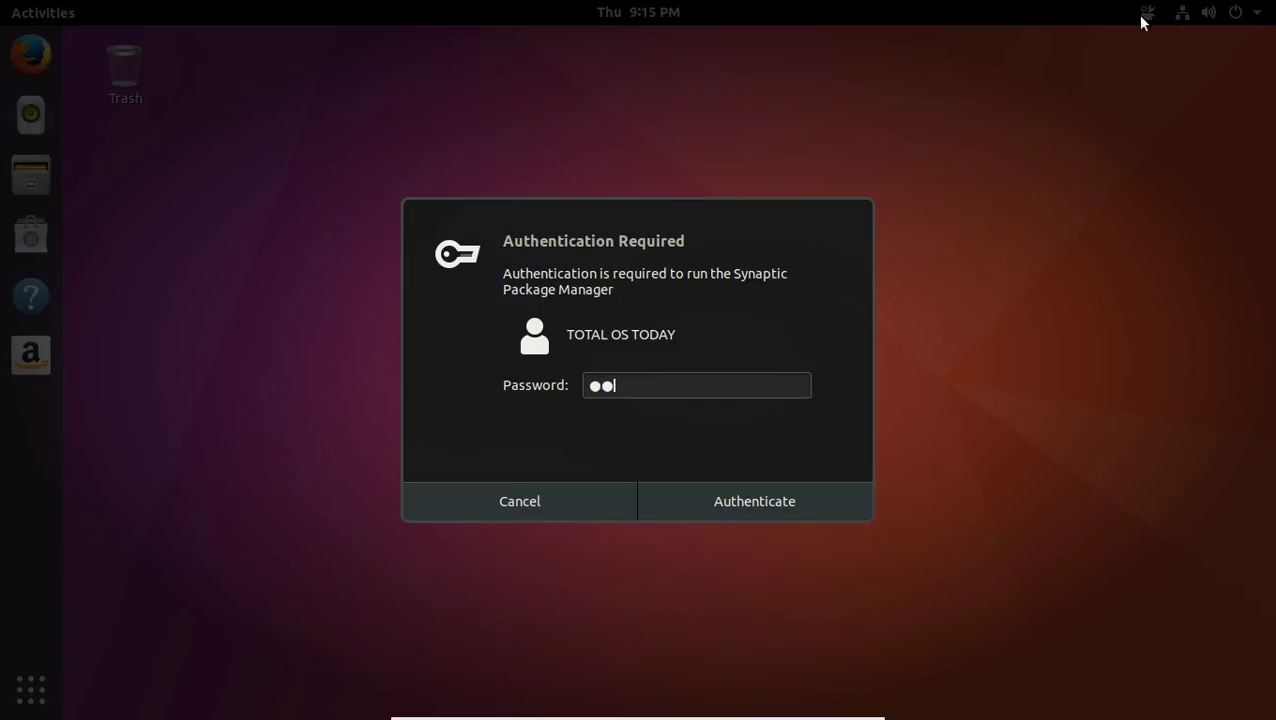
text(•)
key(Return)
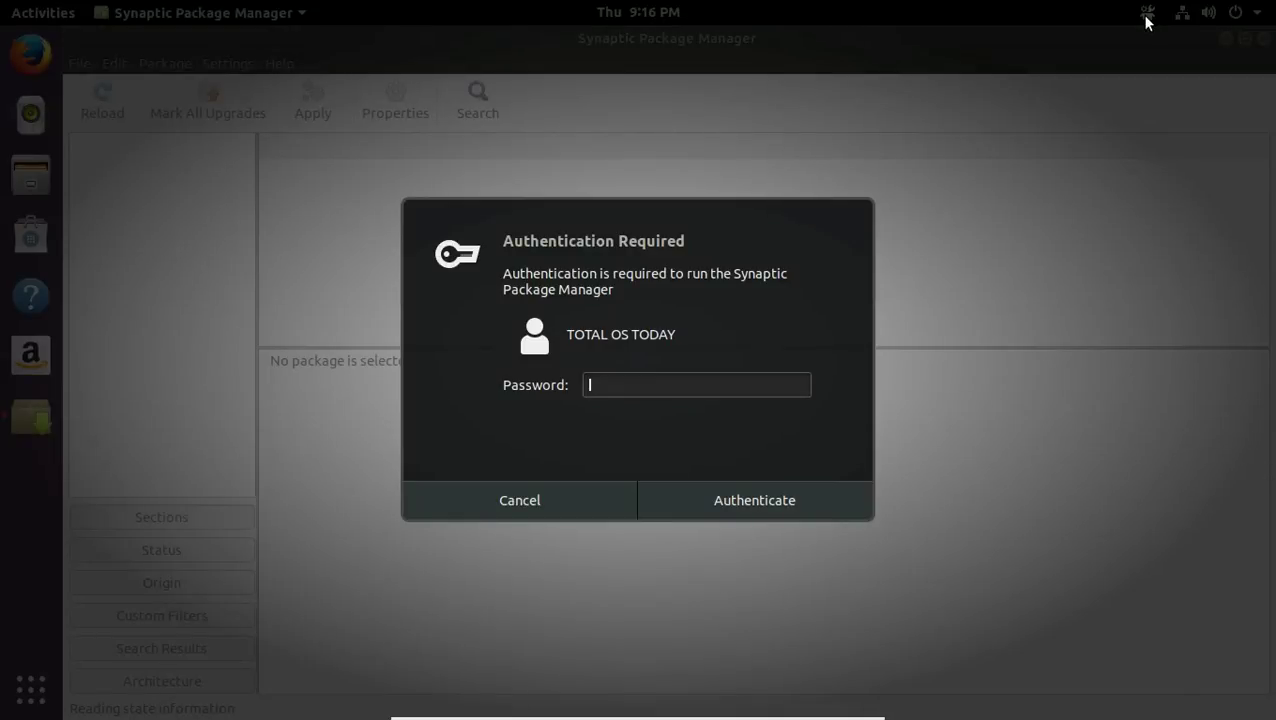
Cancel the repeated authentication requests and close Synaptic Package Manager
click(585, 499)
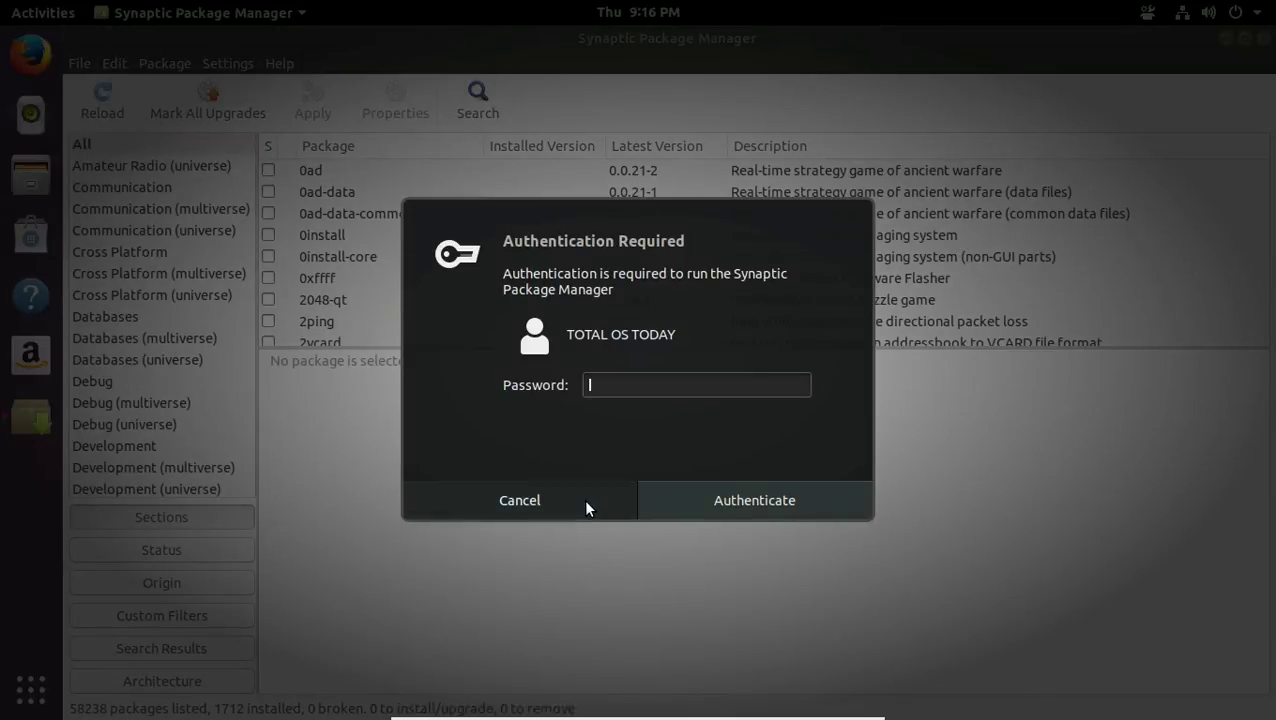
click(584, 499)
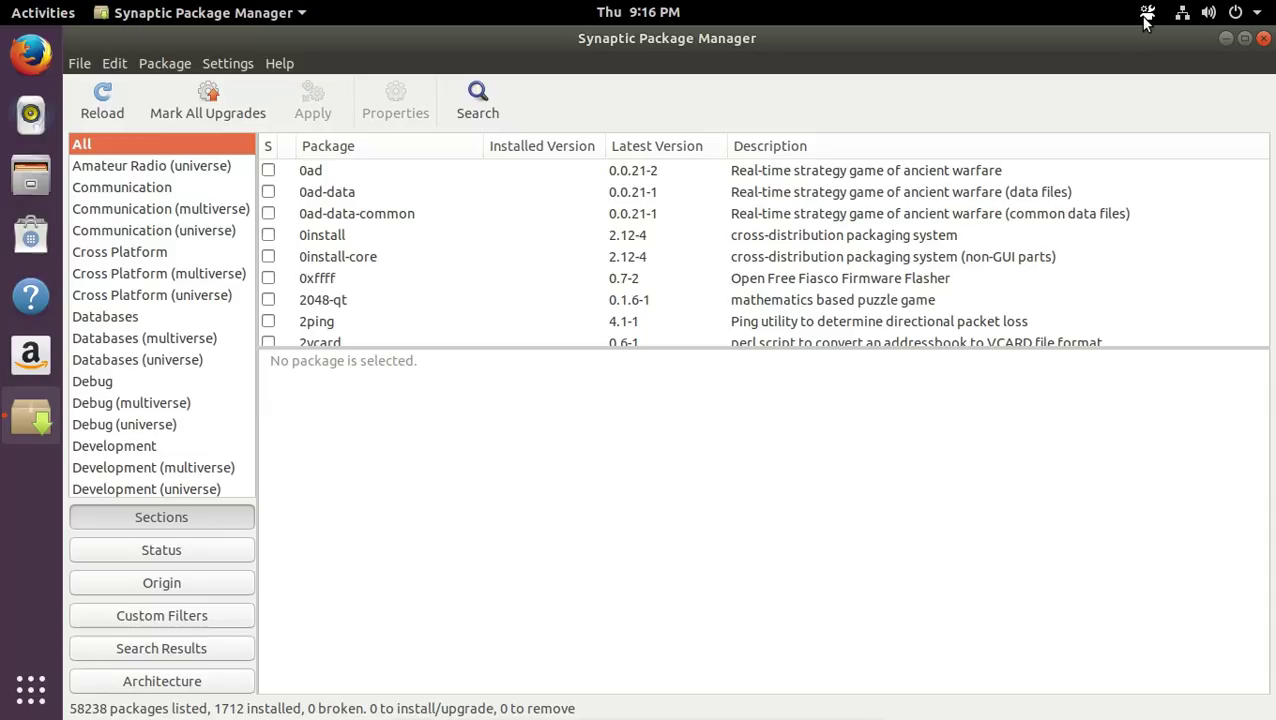
click(1264, 40)
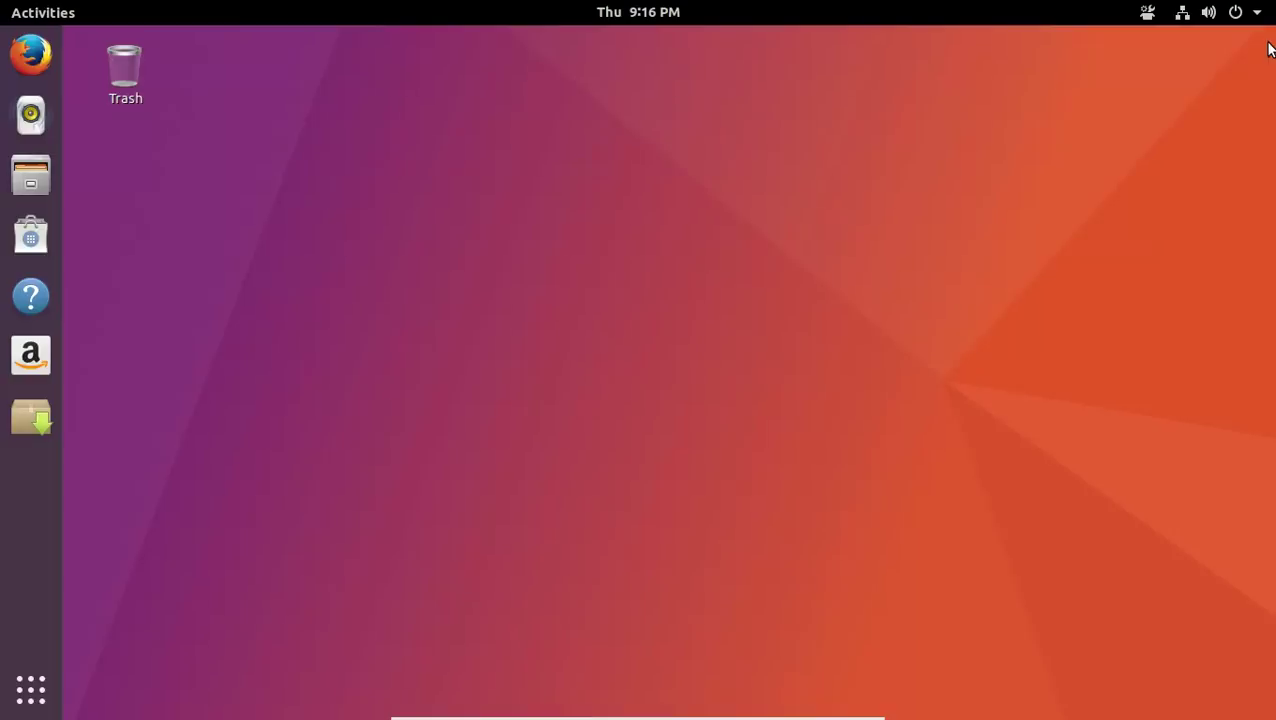
Launch Rhythmbox from the dock and display its Music library
click(47, 123)
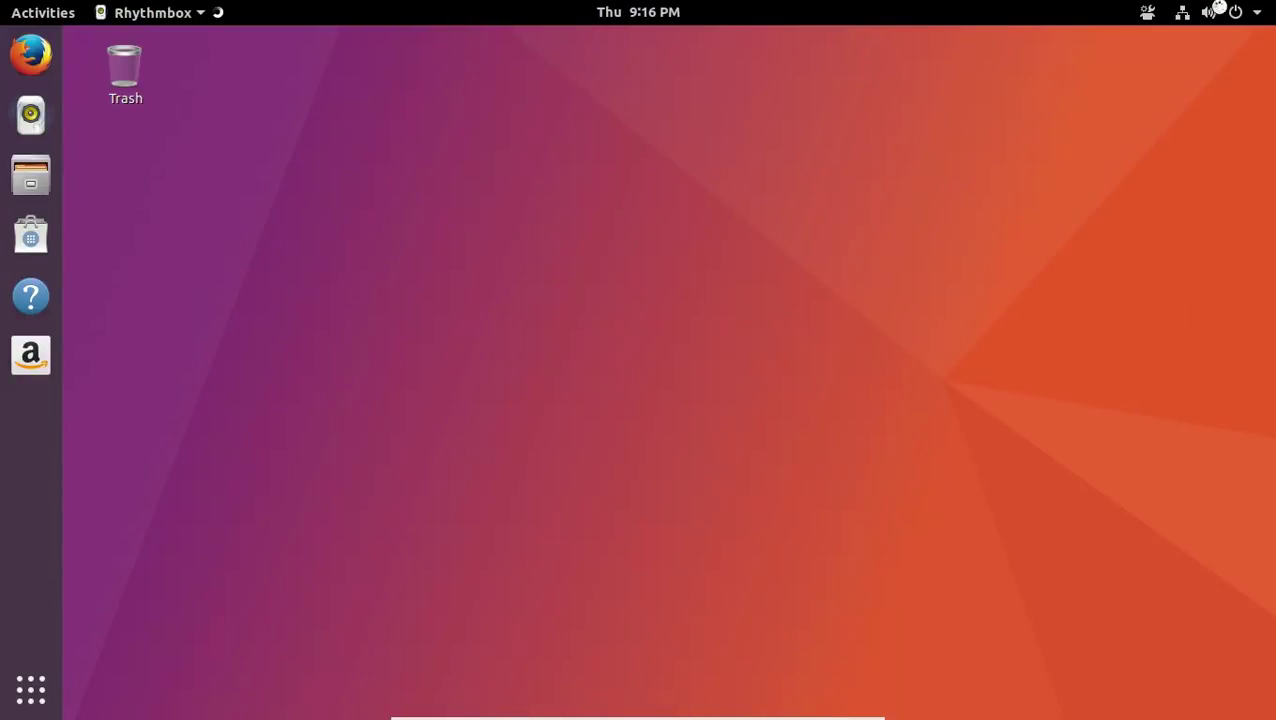
click(1211, 13)
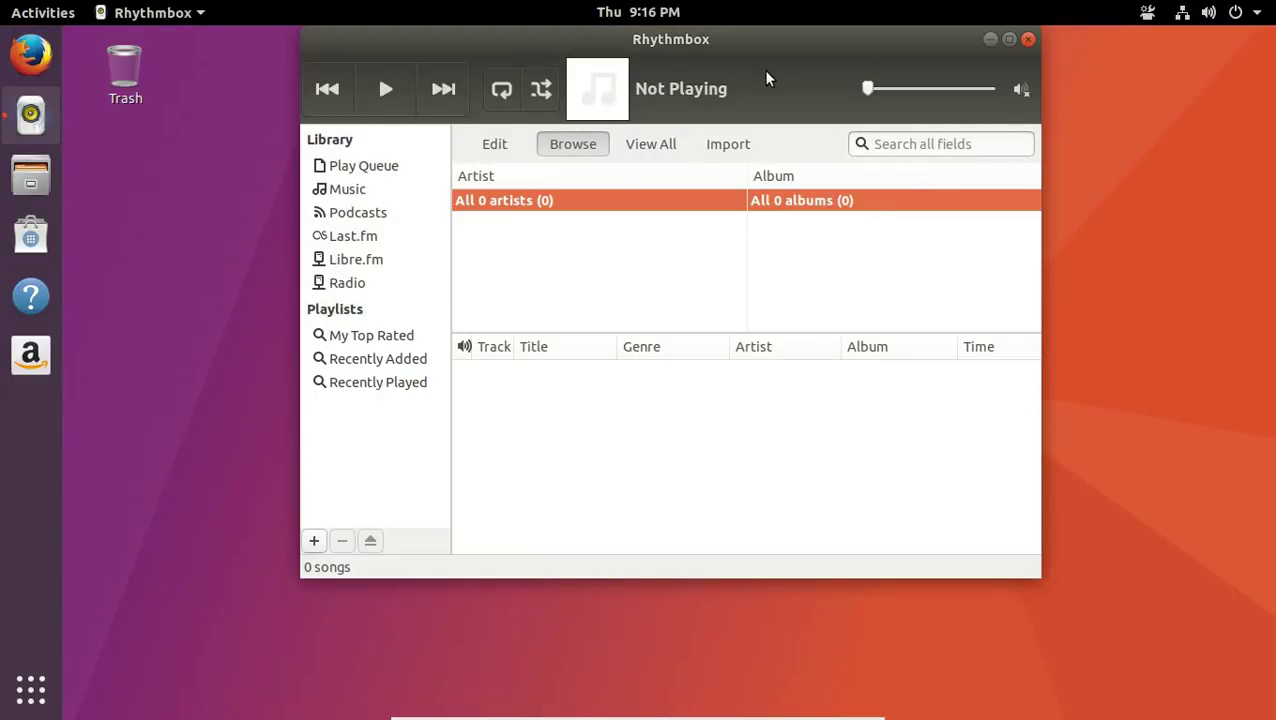
drag(784, 55, 690, 73)
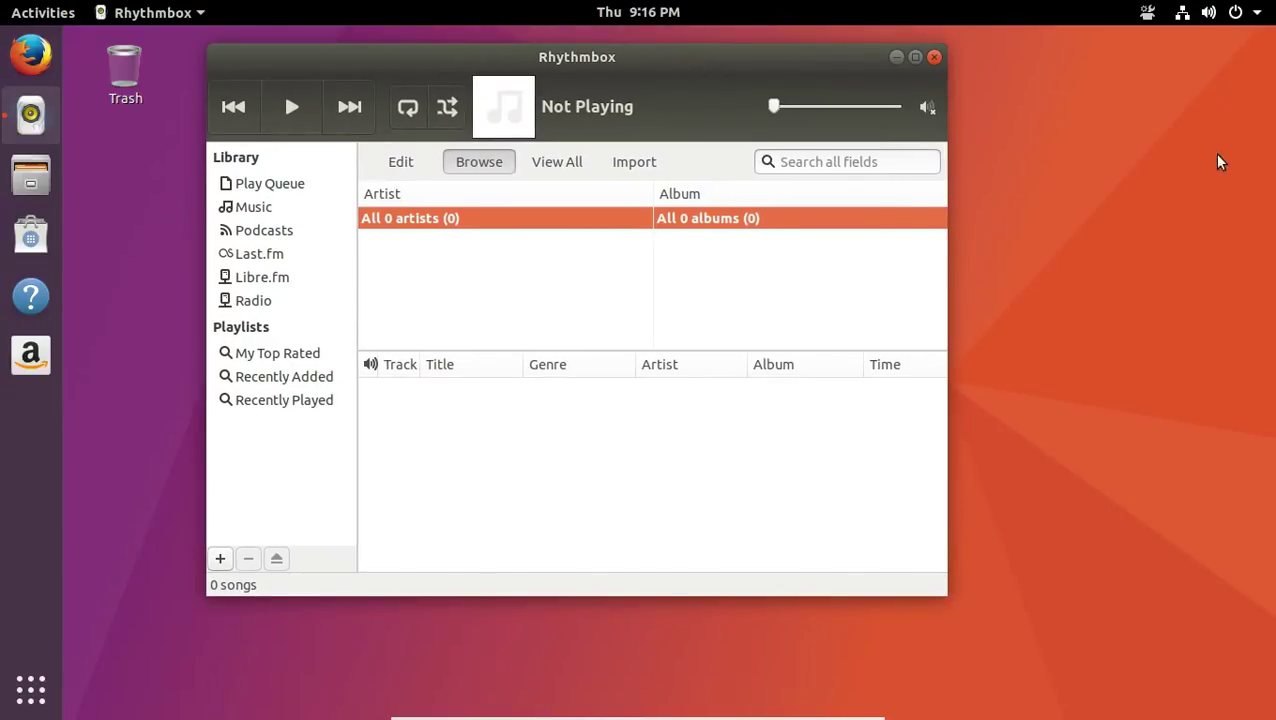
click(1209, 13)
click(1100, 148)
click(657, 414)
click(264, 206)
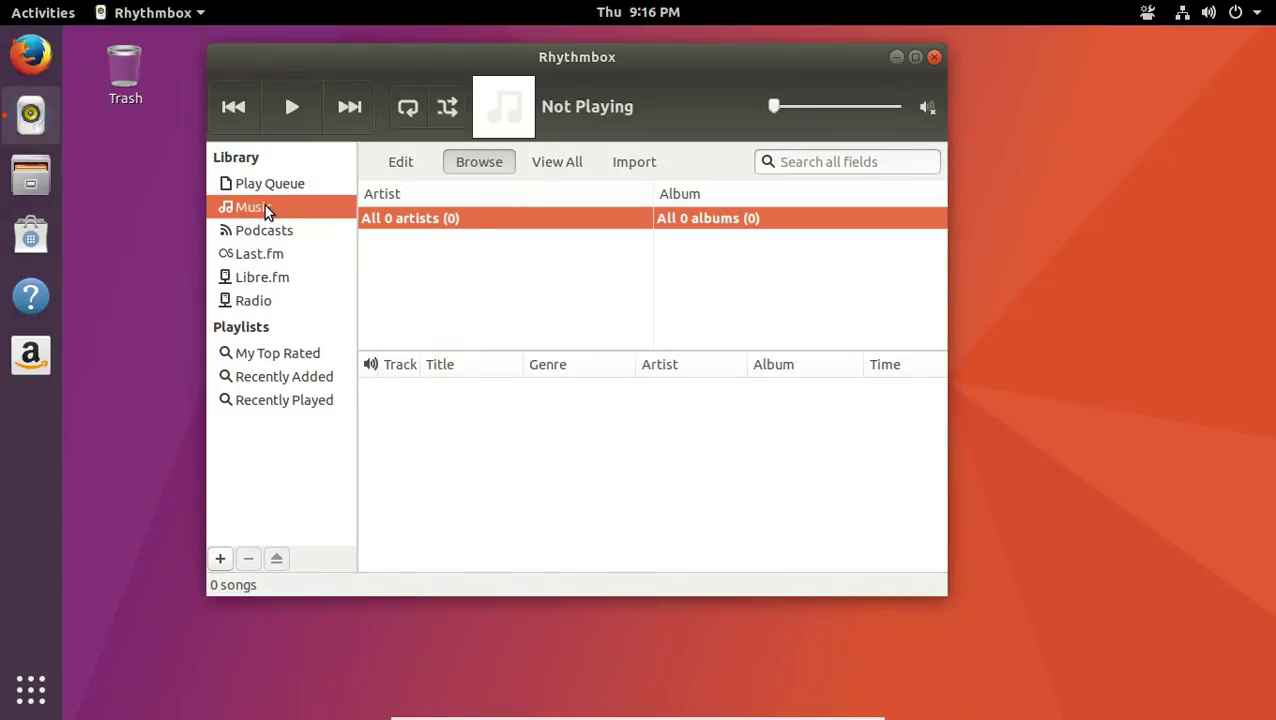
Play the internet radio station "wbur.org - Boston's NPR news source" from the Radio library
click(260, 301)
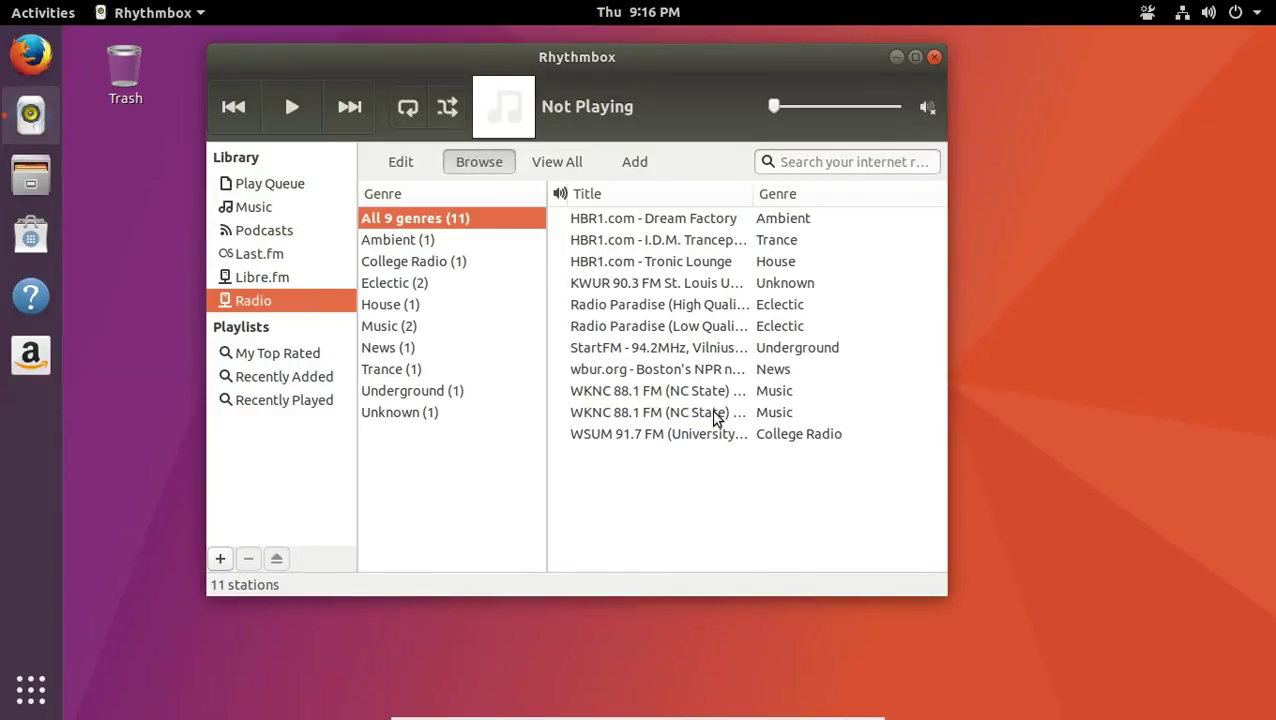
click(716, 372)
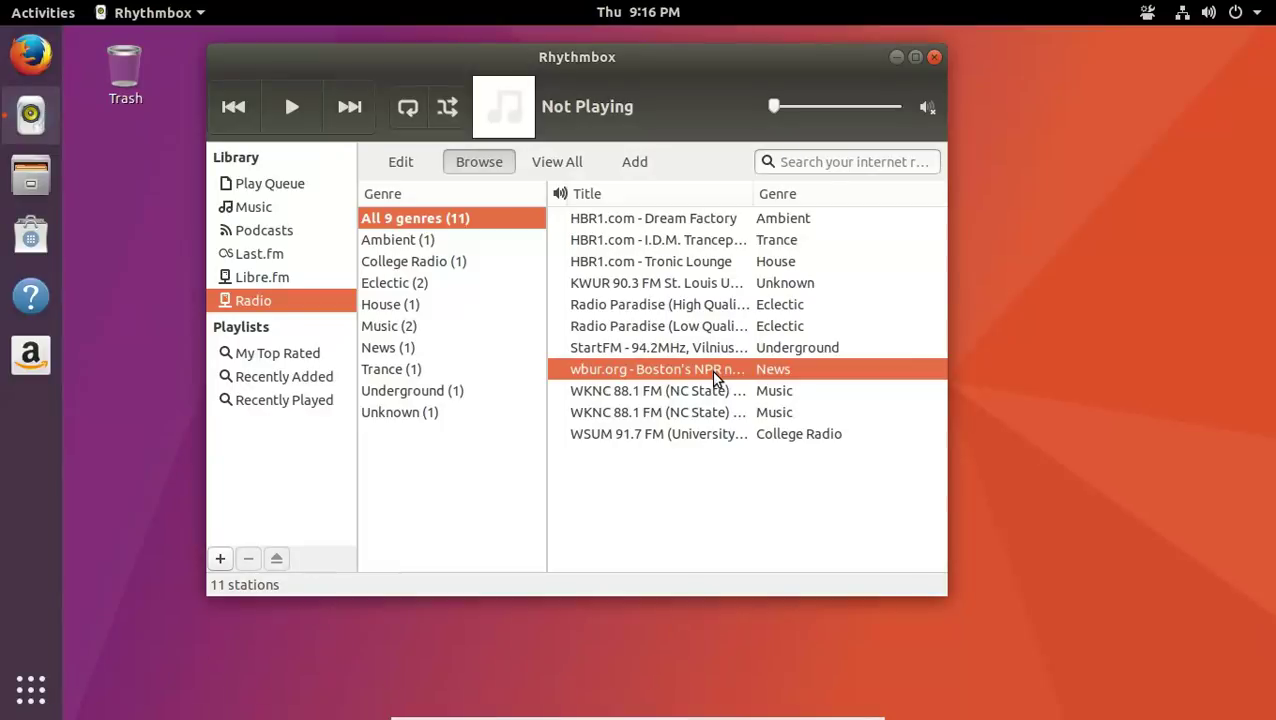
double_click(711, 370)
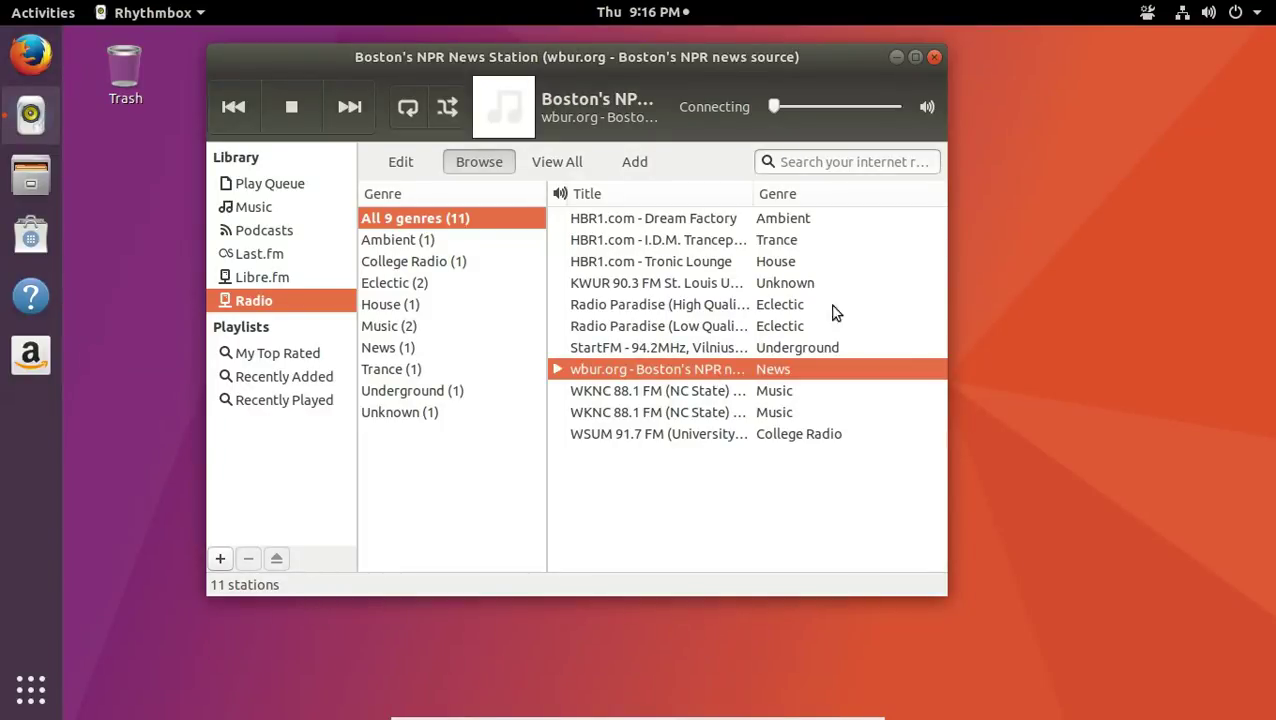
Lower the system volume slightly, to just over a quarter of its range, and dismiss the system controls
click(1210, 12)
mouse_move(1108, 68)
mouse_down()
mouse_move(1077, 68)
mouse_move(1097, 68)
mouse_up()
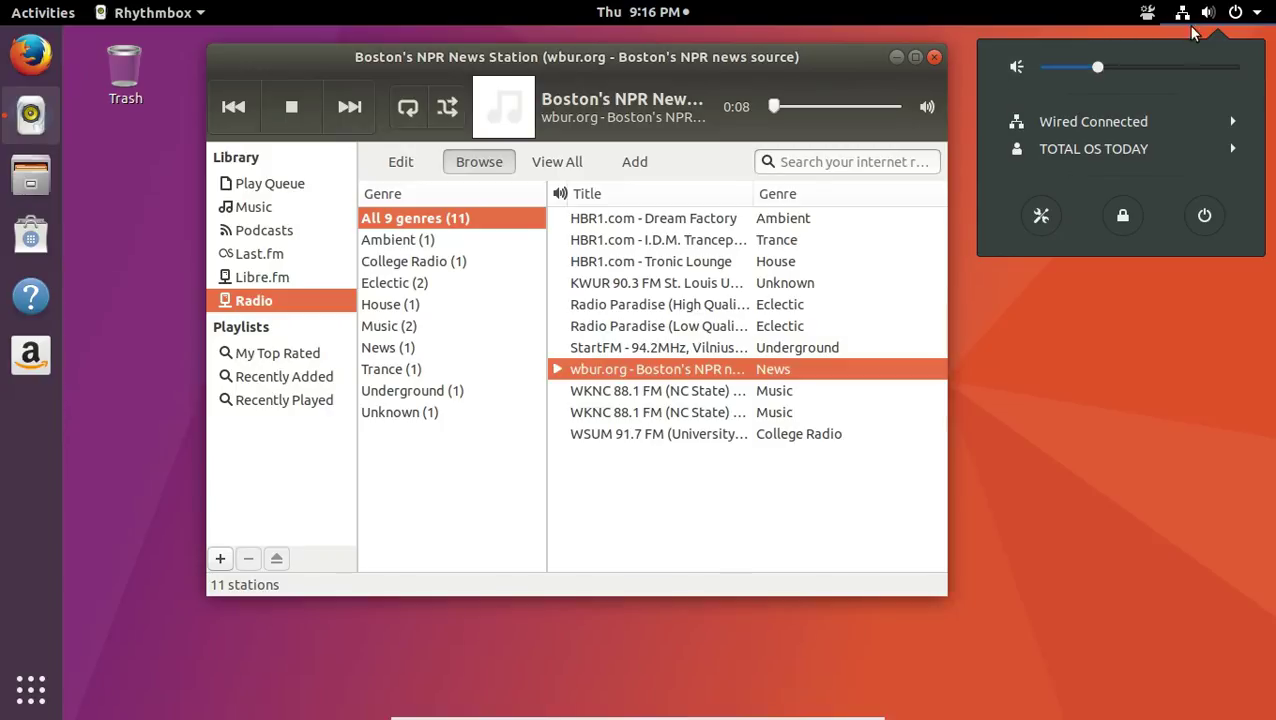
click(1214, 398)
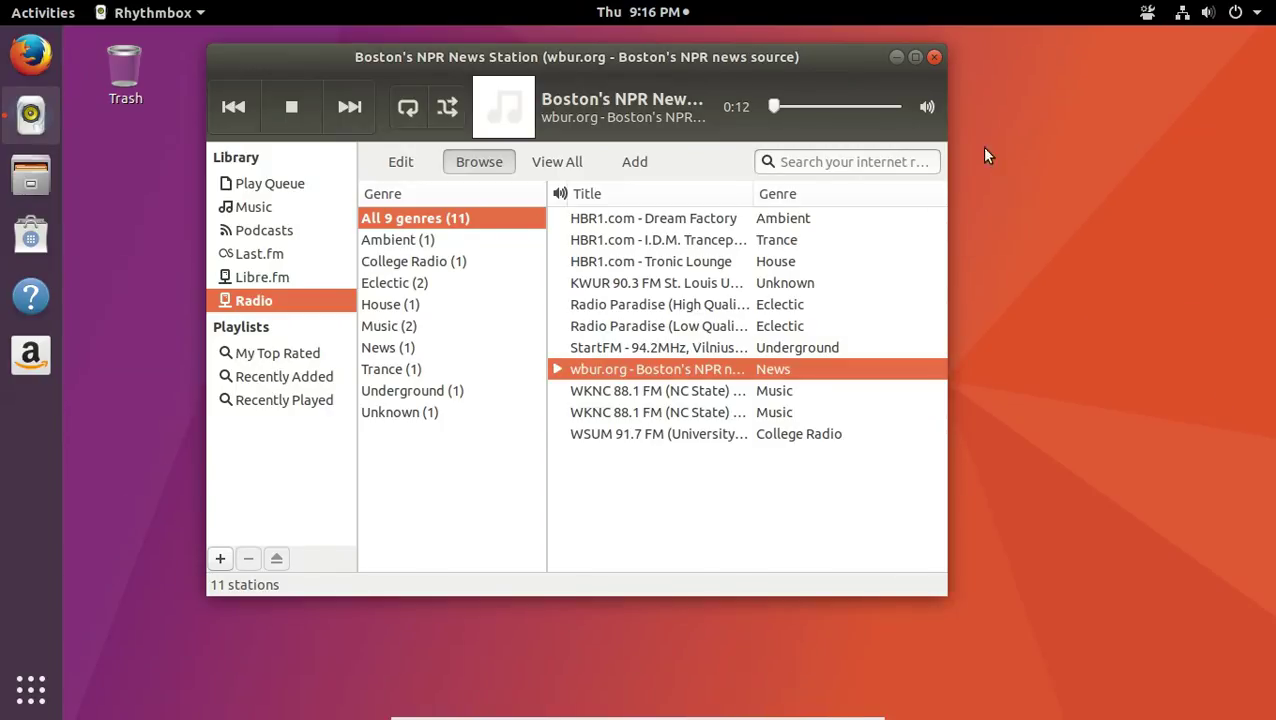
Minimize the Rhythmbox window and quit the player from its dock entry
click(896, 60)
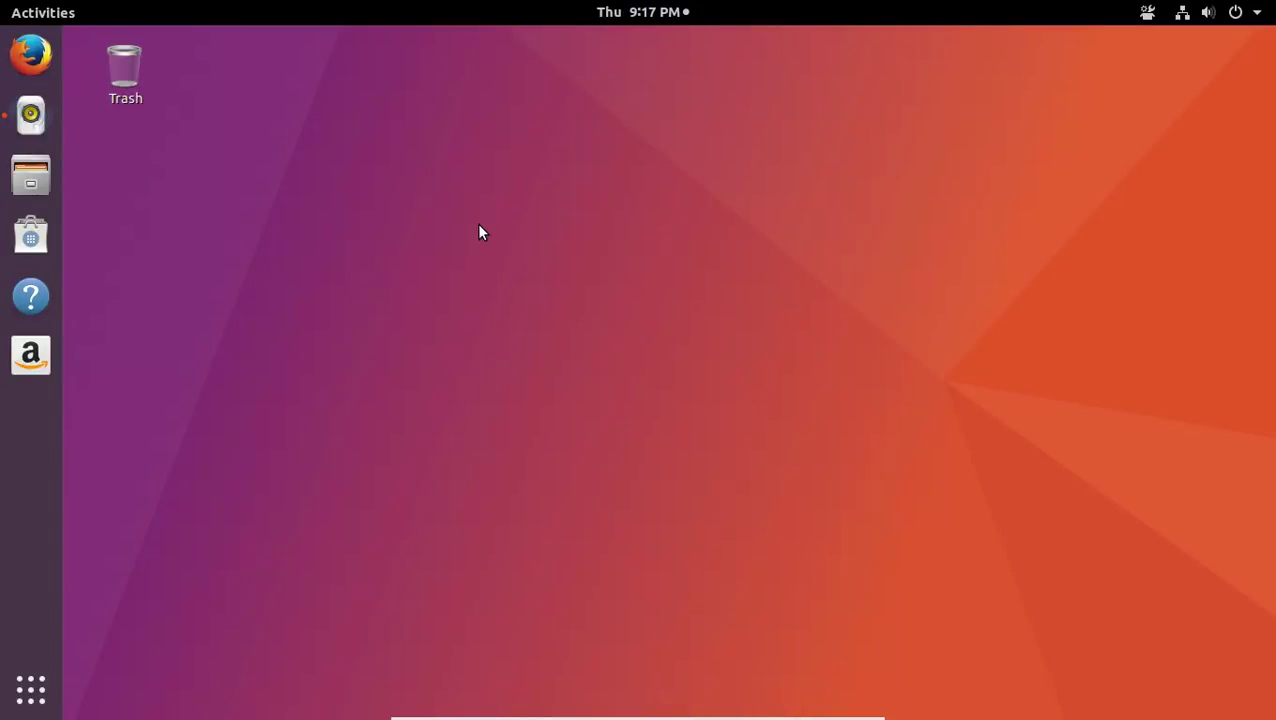
right_click(10, 116)
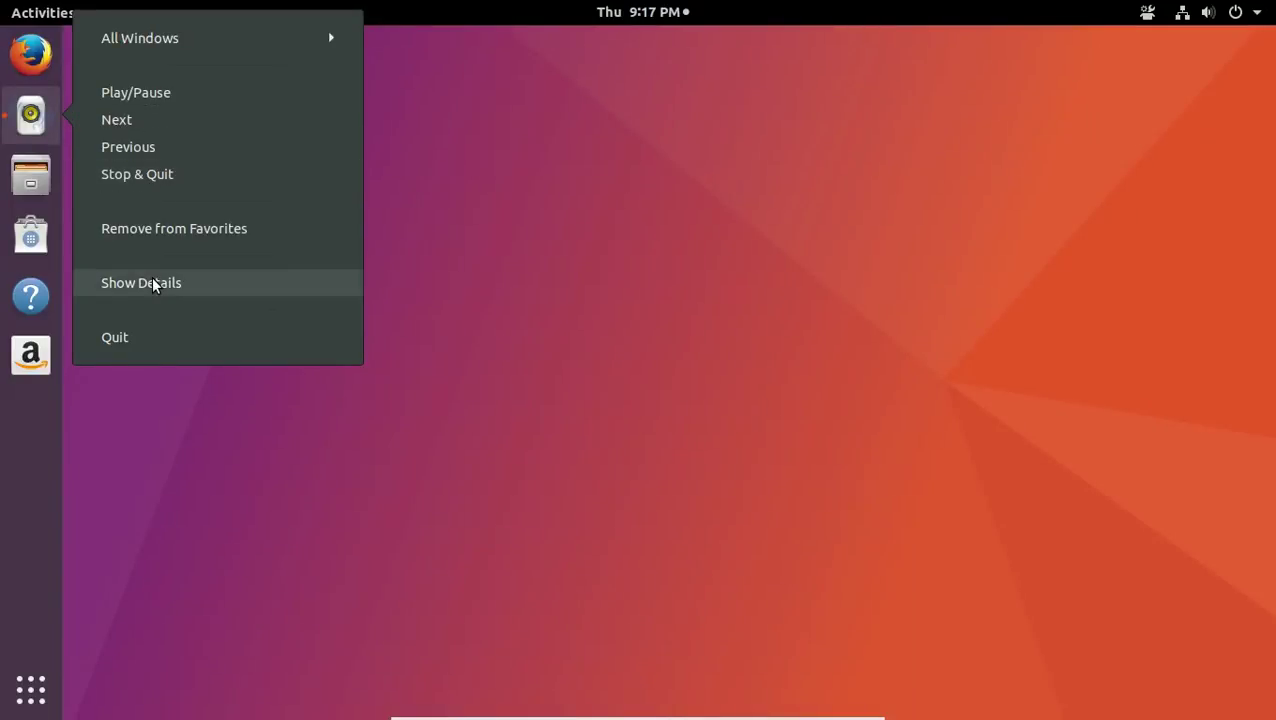
click(167, 342)
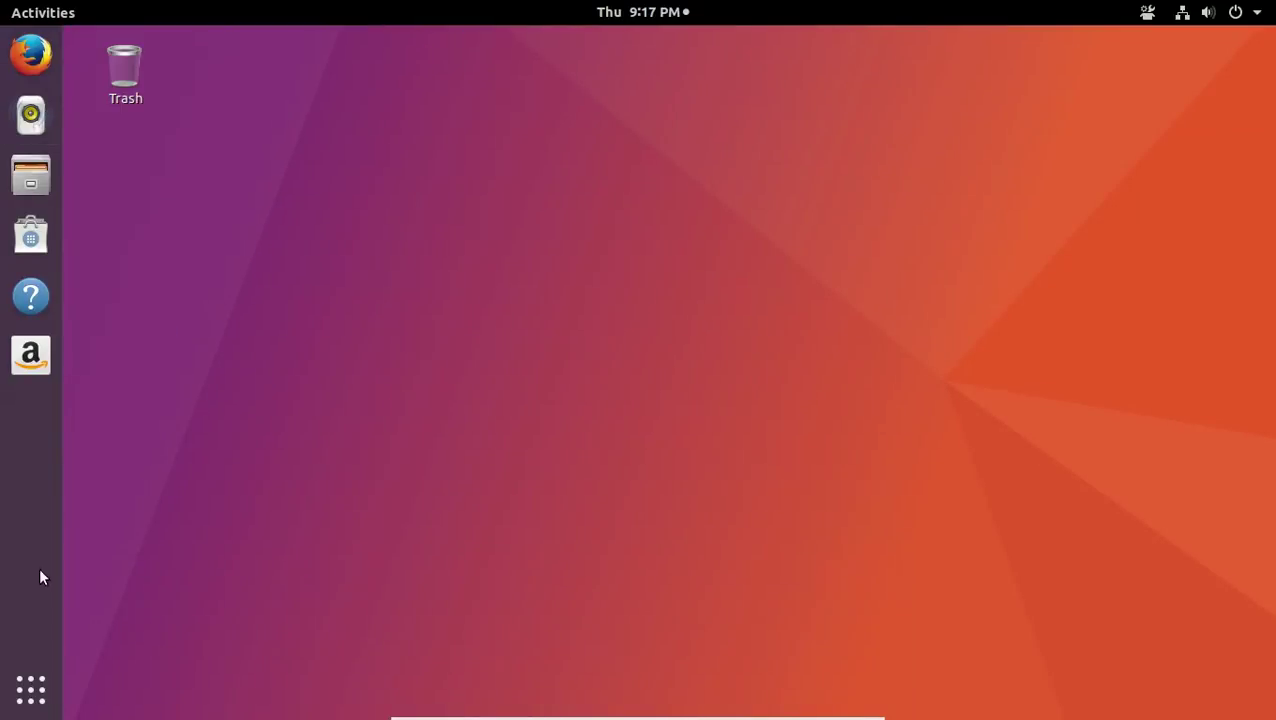
Look through the frequently used applications and the full application grid, including its second page, and return to the desktop
click(28, 694)
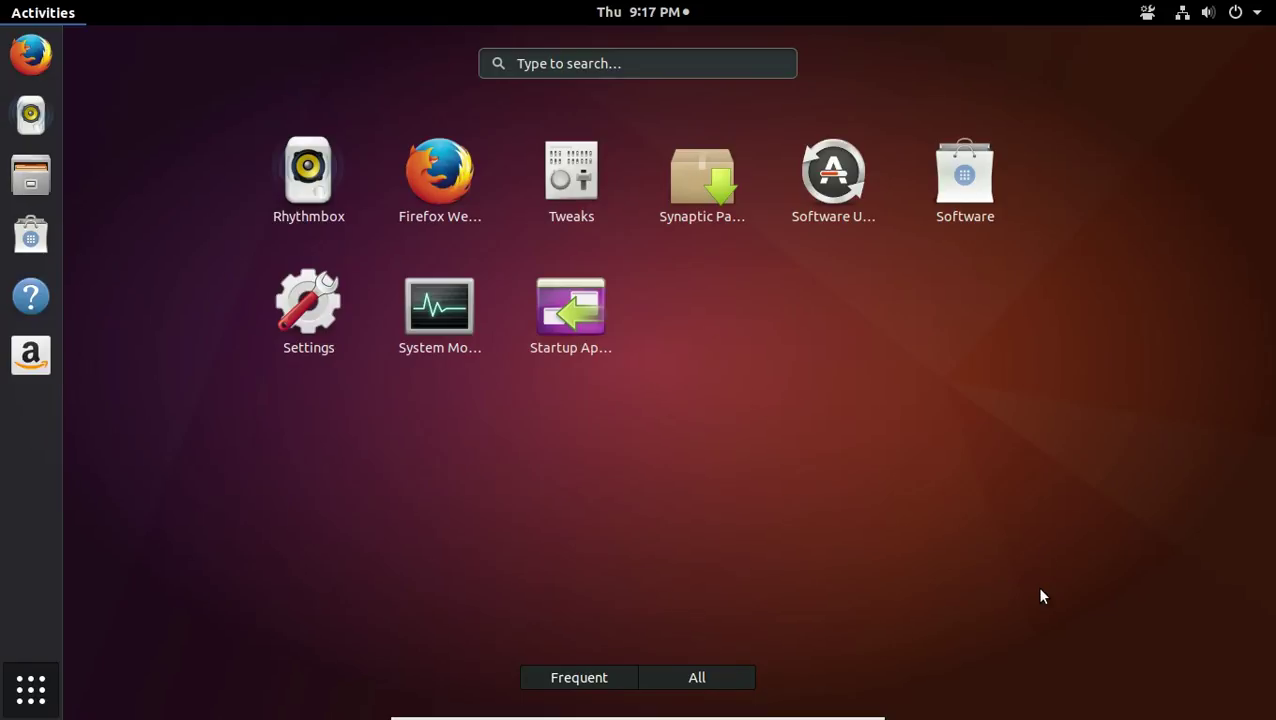
click(590, 678)
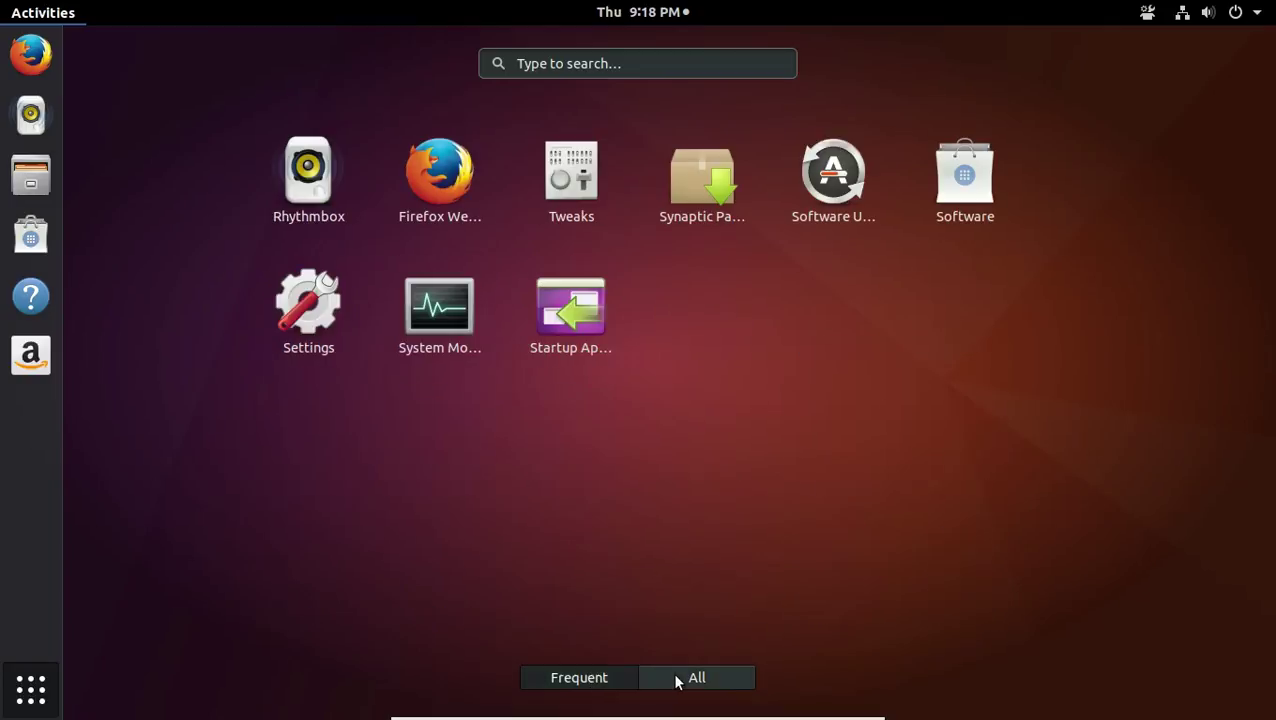
click(713, 679)
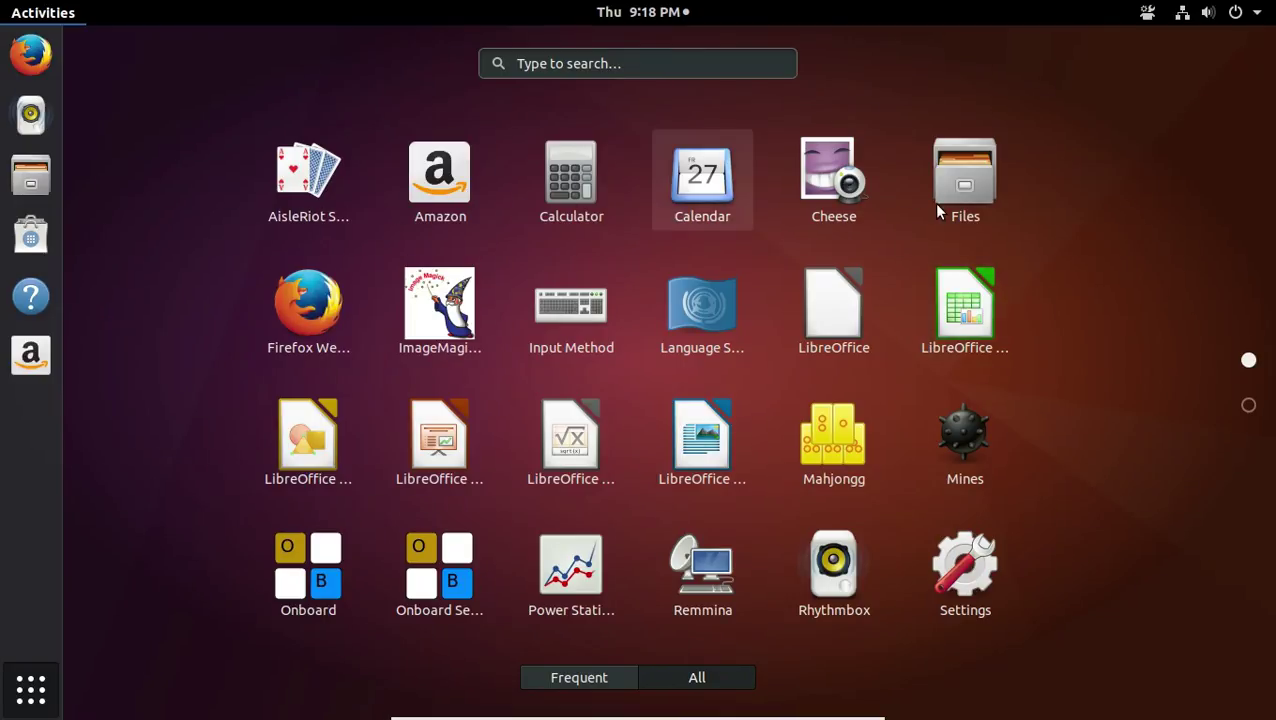
scroll(1025, 342, down, 1)
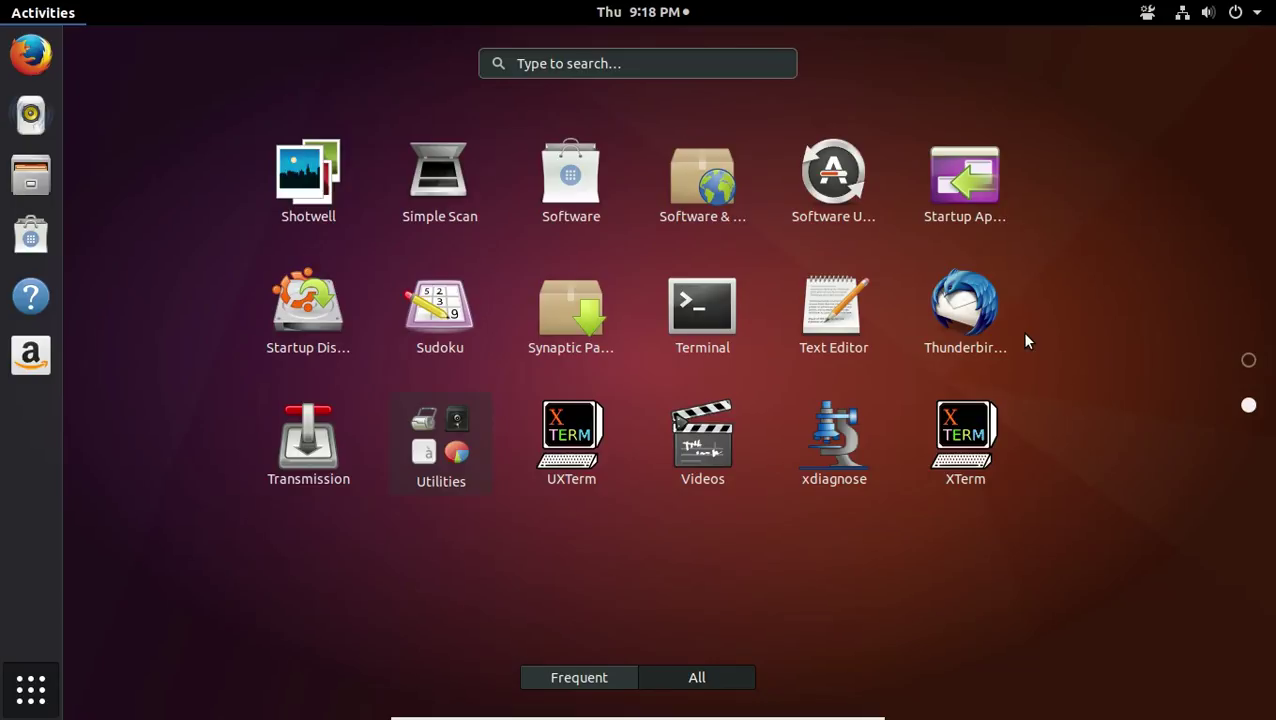
click(19, 695)
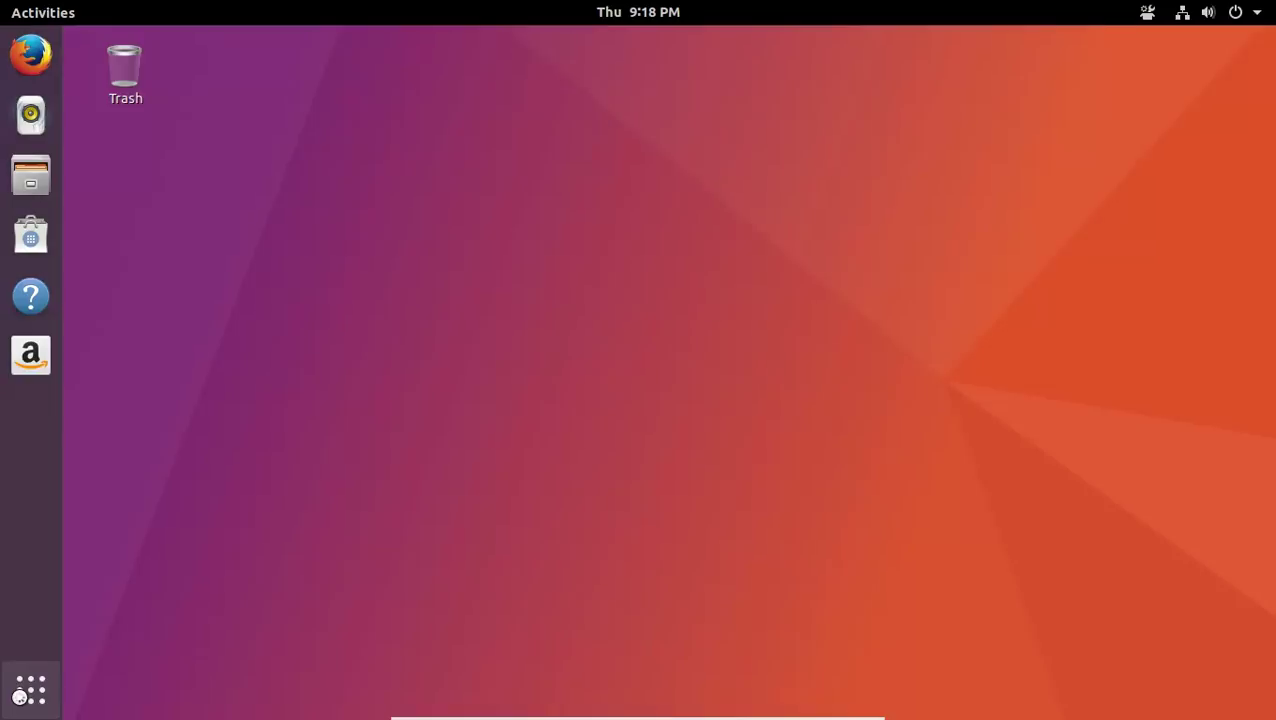
Reopen the full application grid and page back and forth between its two pages
click(21, 695)
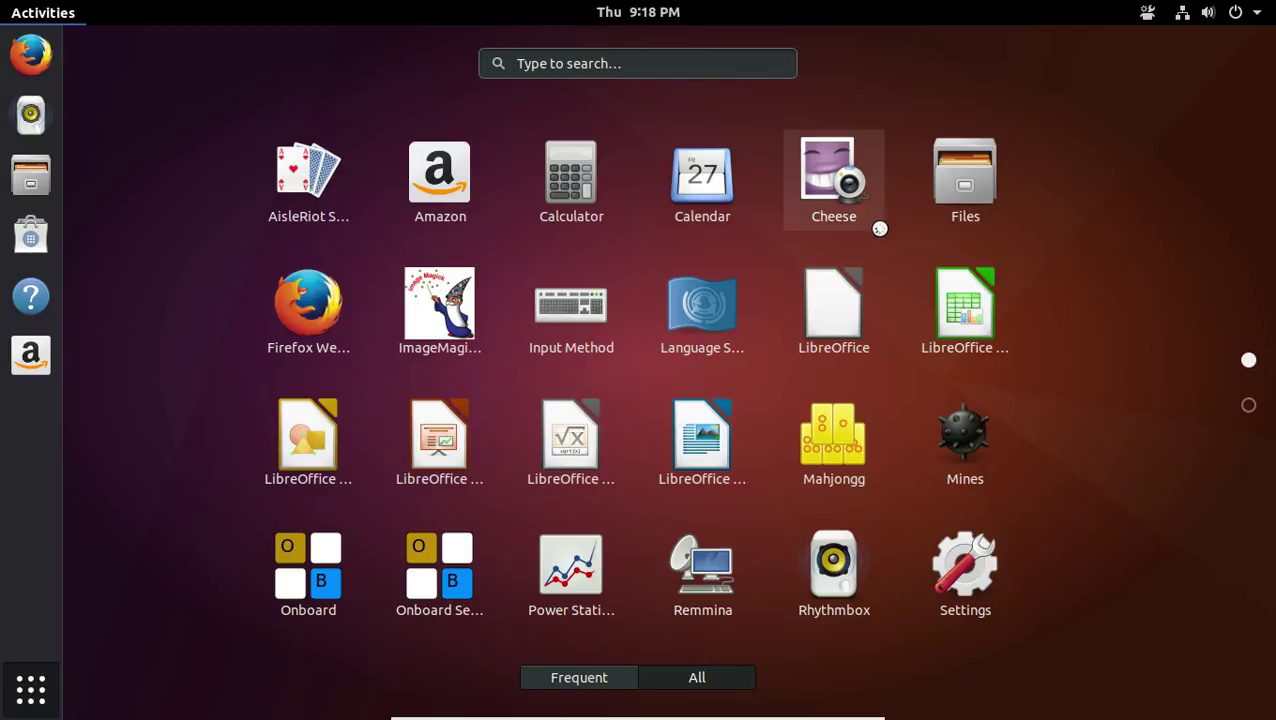
scroll(880, 228, down, 1)
scroll(880, 234, up, 1)
scroll(880, 236, down, 1)
scroll(874, 234, up, 1)
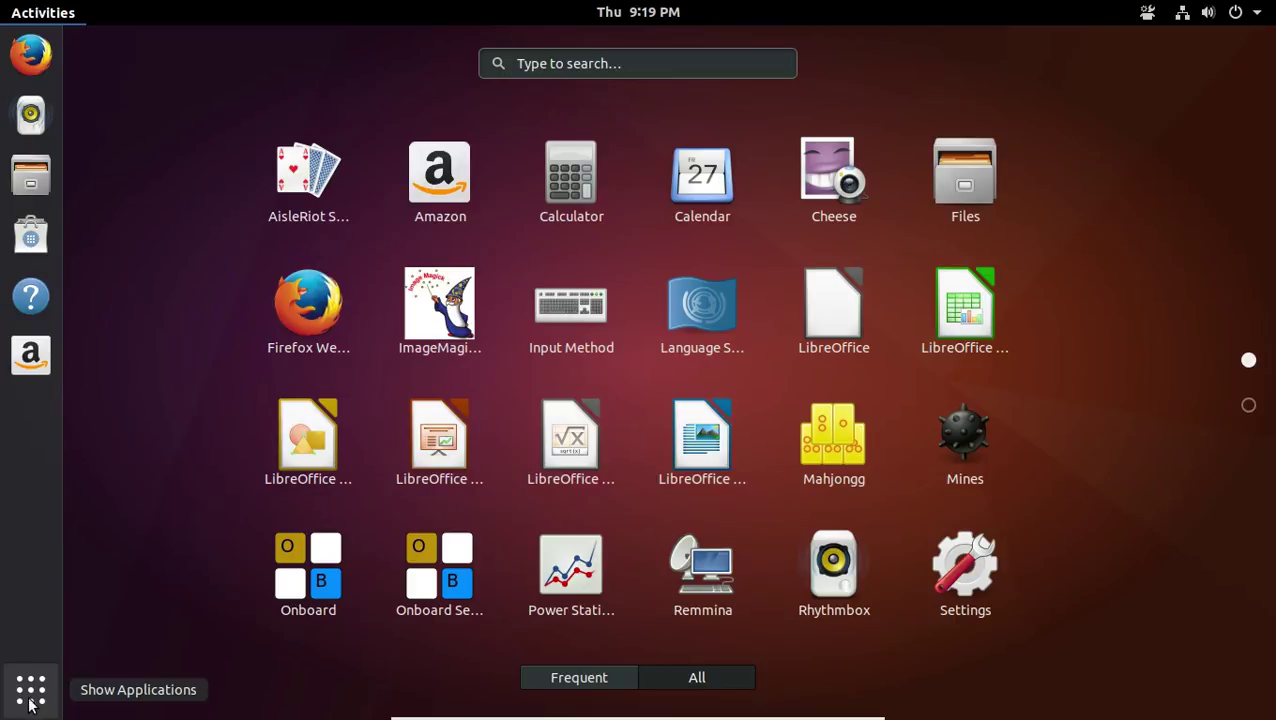
Leave the application grid and show and hide the Activities overview
click(892, 230)
key(super)
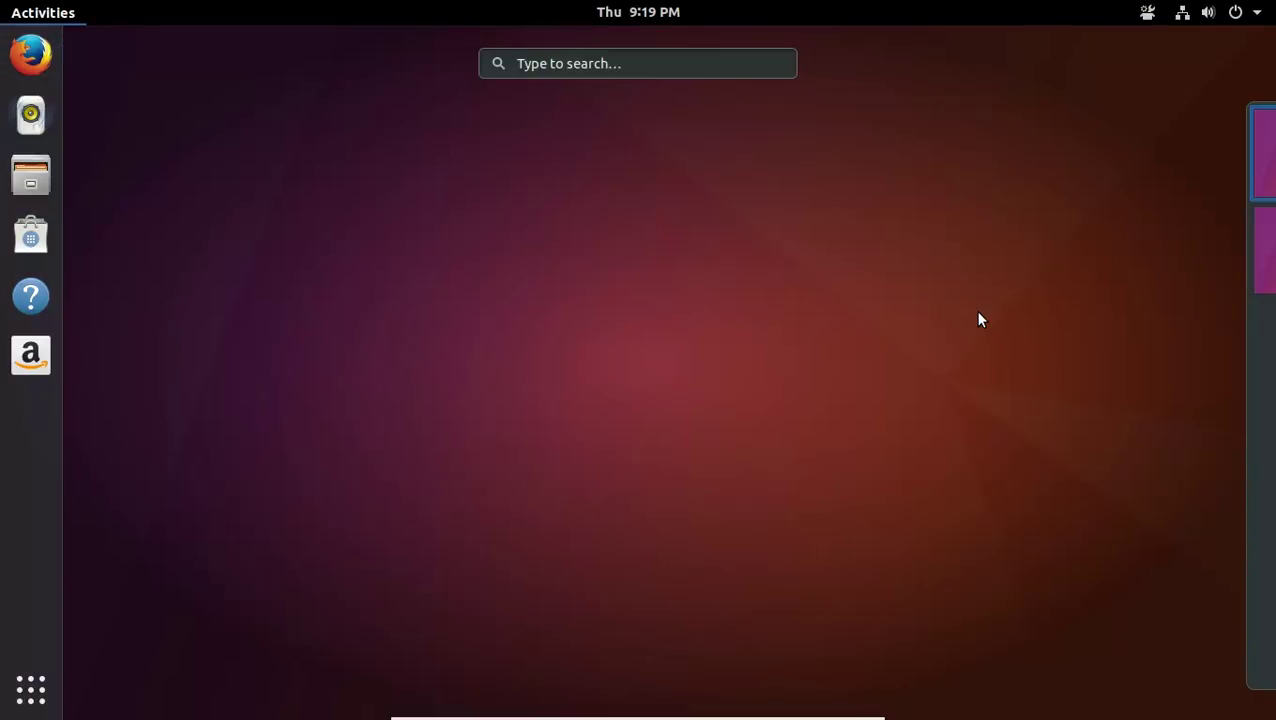
key(super)
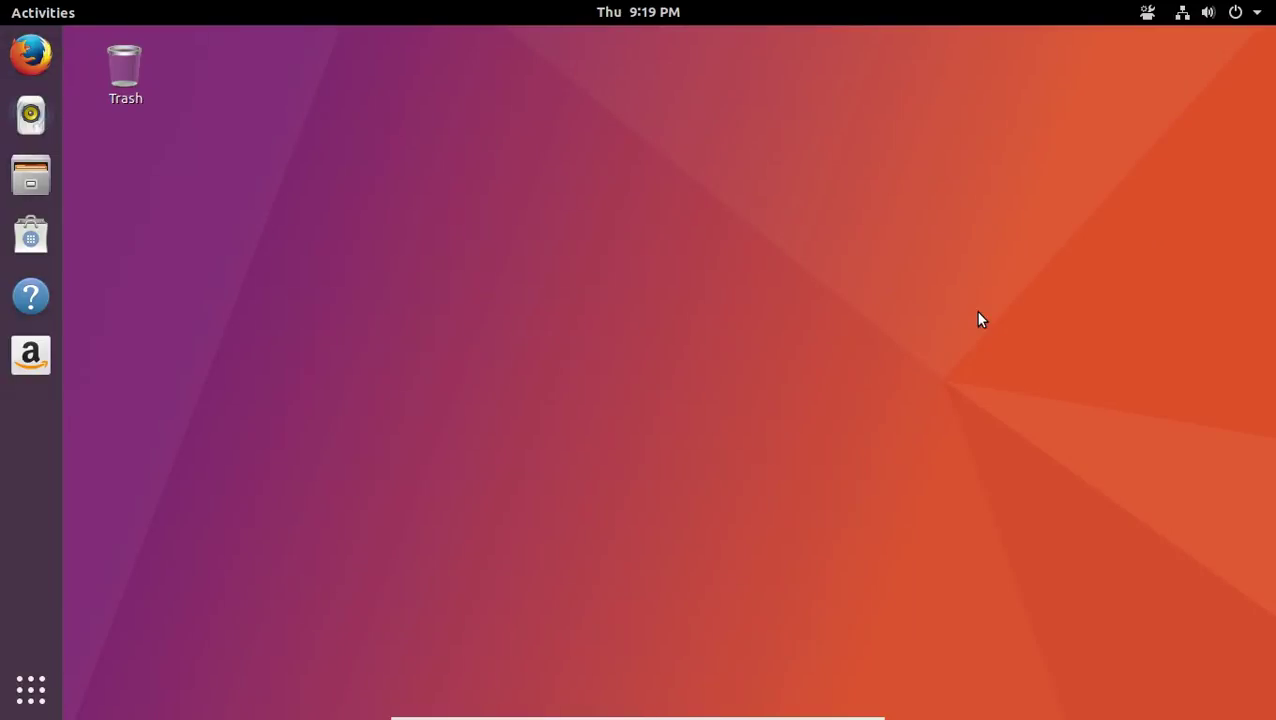
key(super)
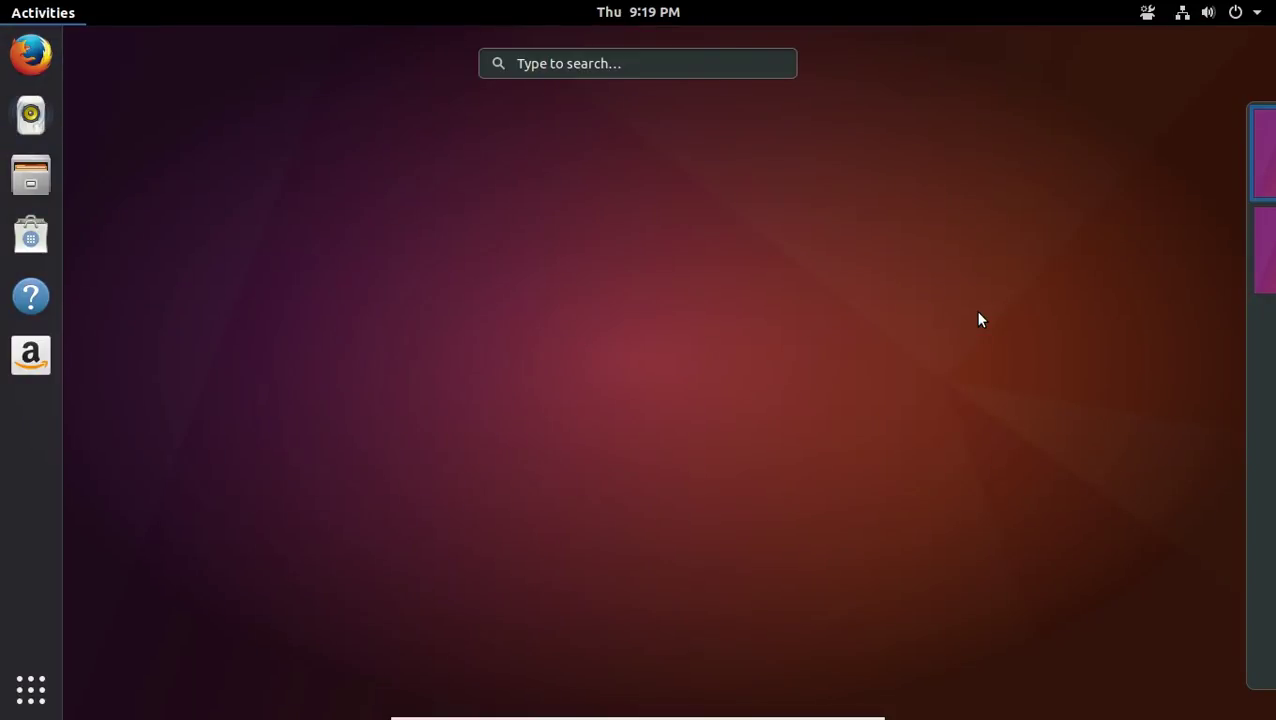
key(super)
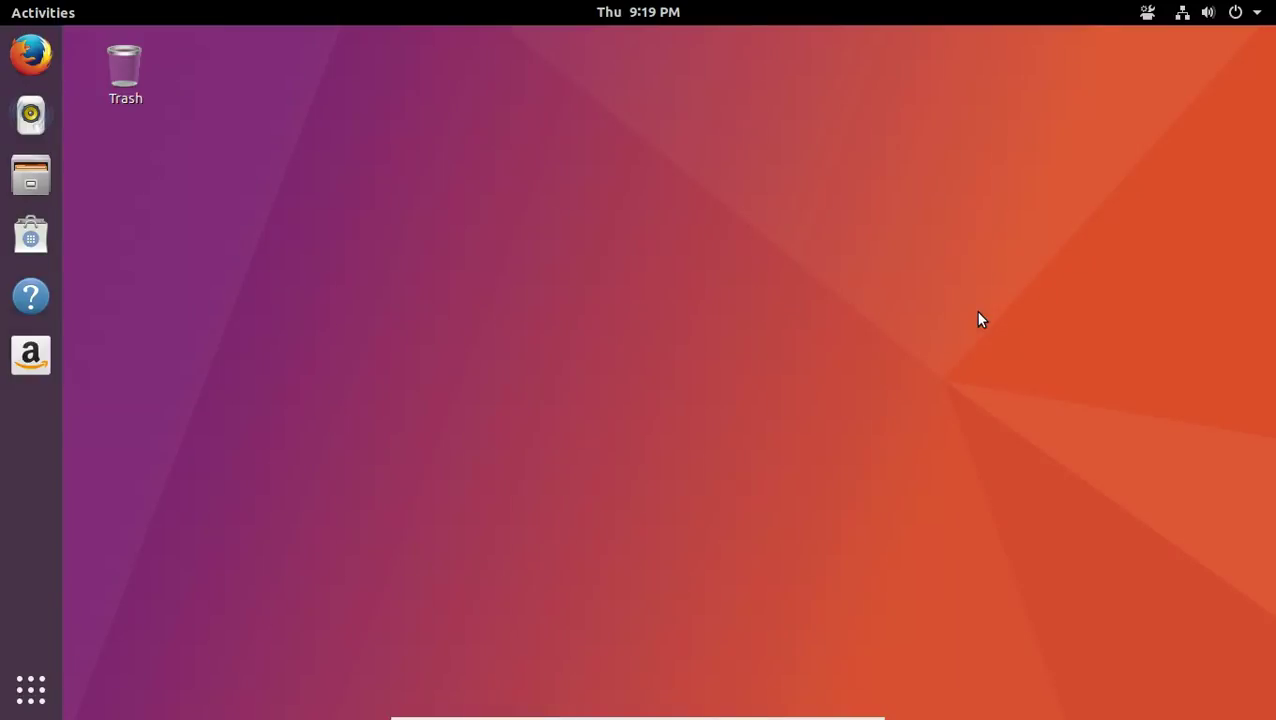
Search the Activities overview for "gno" and launch Tweaks from the results
click(43, 12)
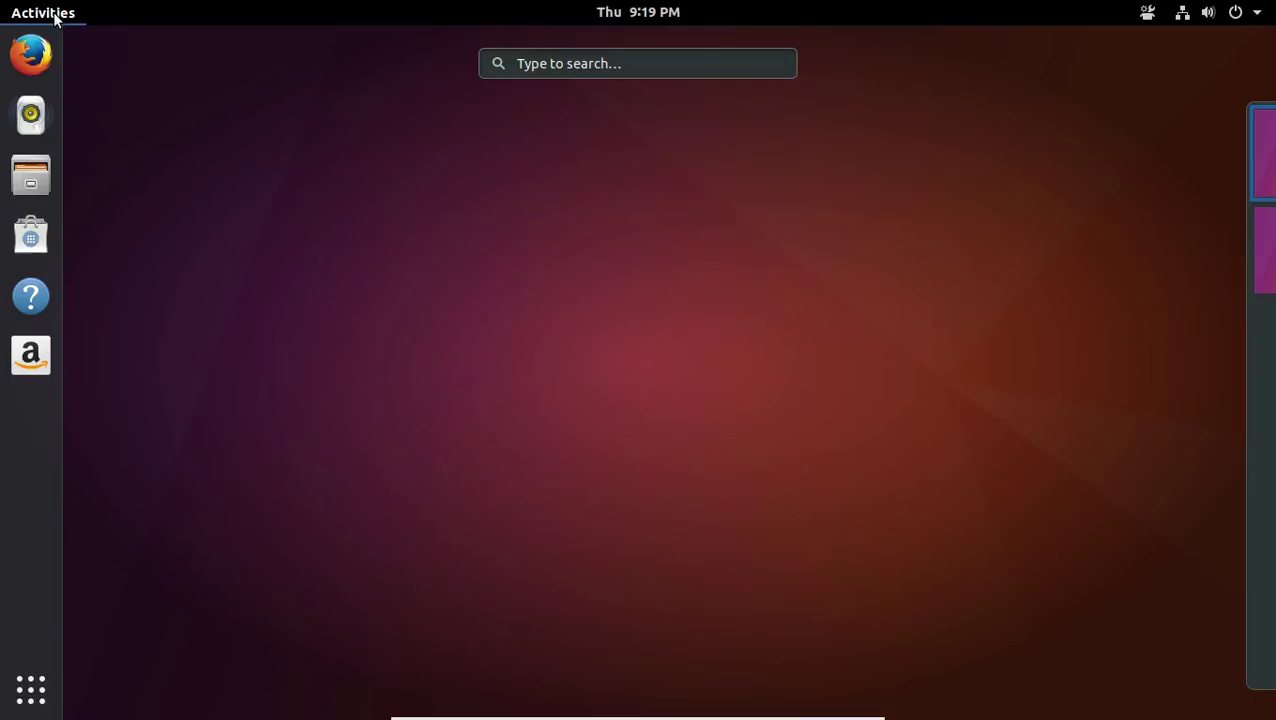
click(689, 63)
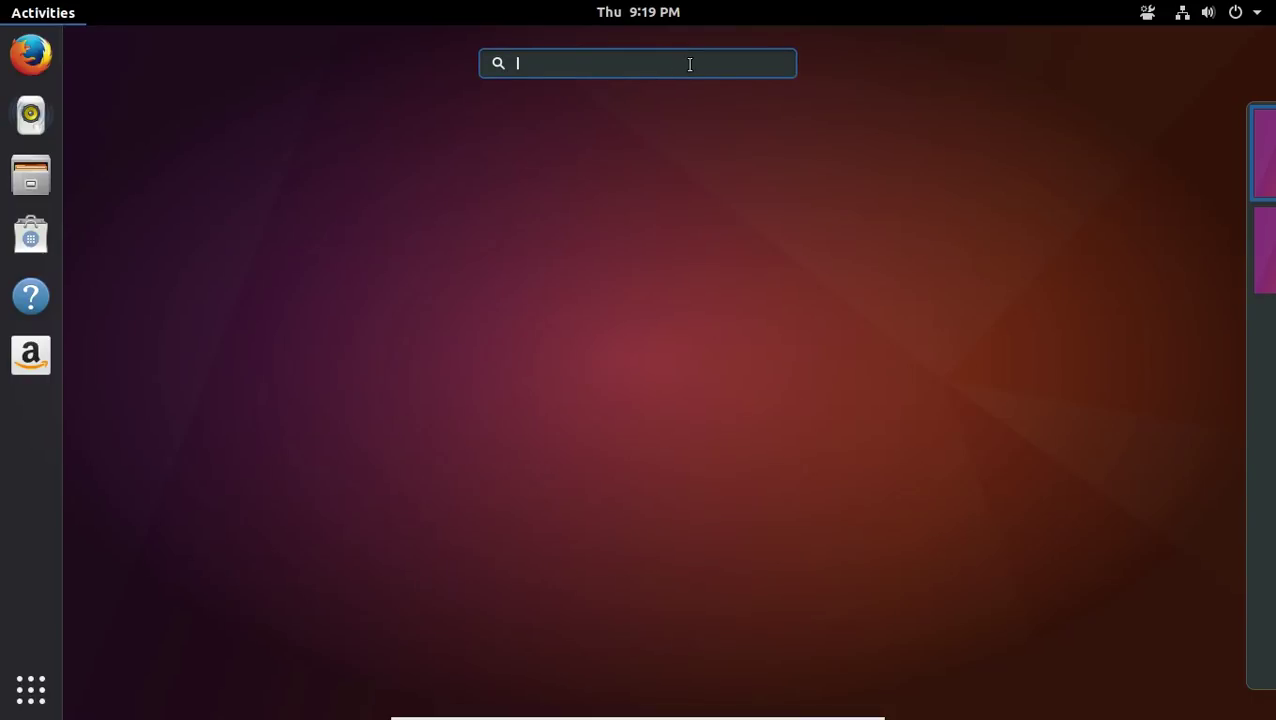
text(gno)
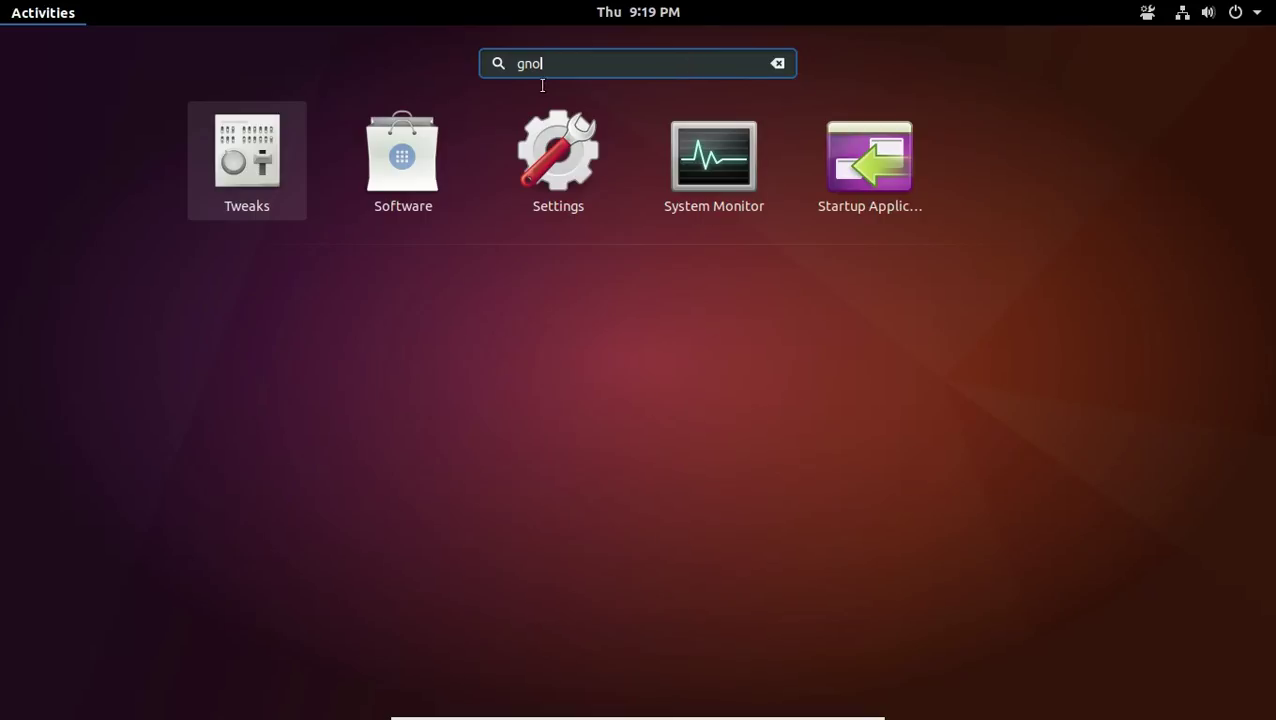
click(263, 160)
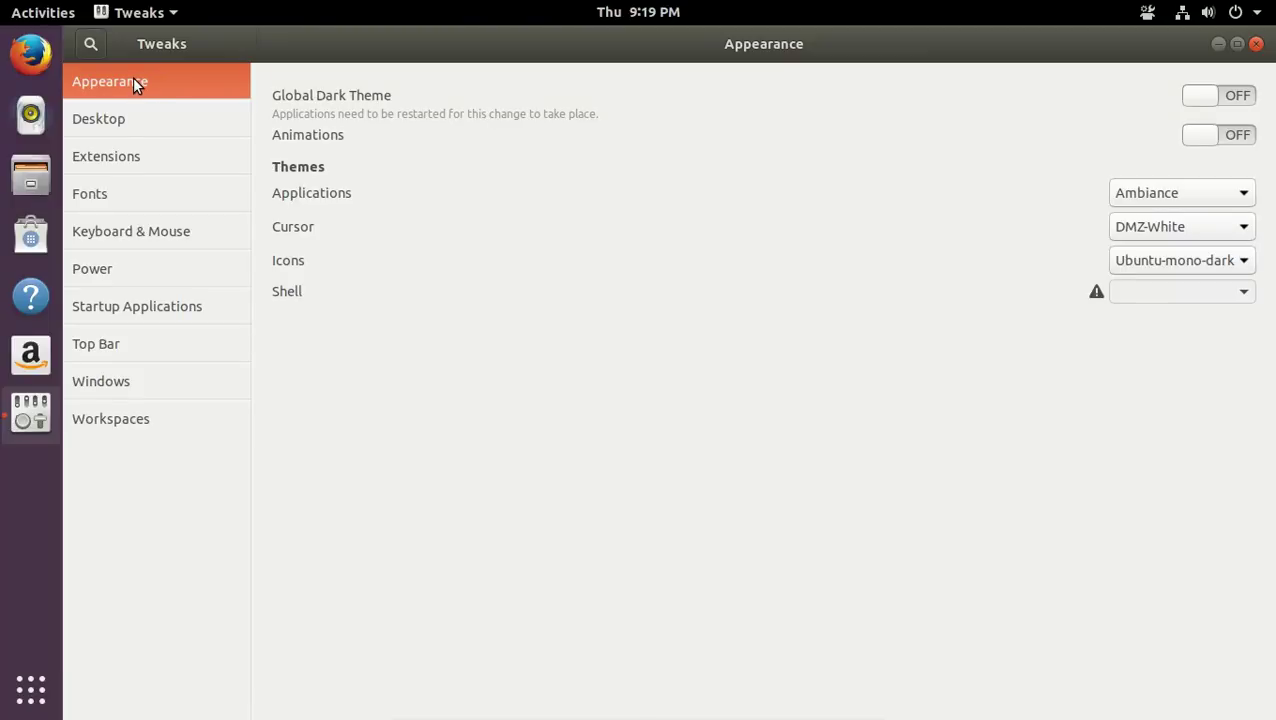
Review the Desktop, Extensions, Fonts, Keyboard & Mouse, Power and Startup Applications settings in Tweaks
click(124, 118)
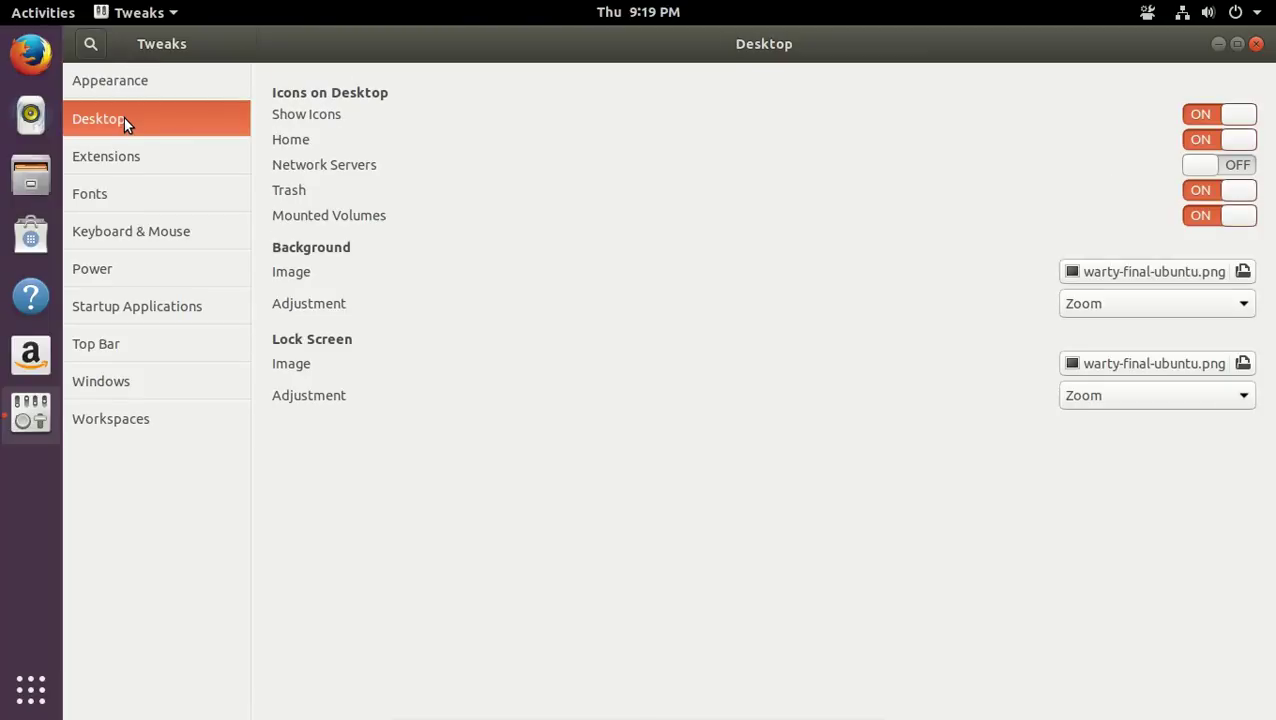
click(124, 157)
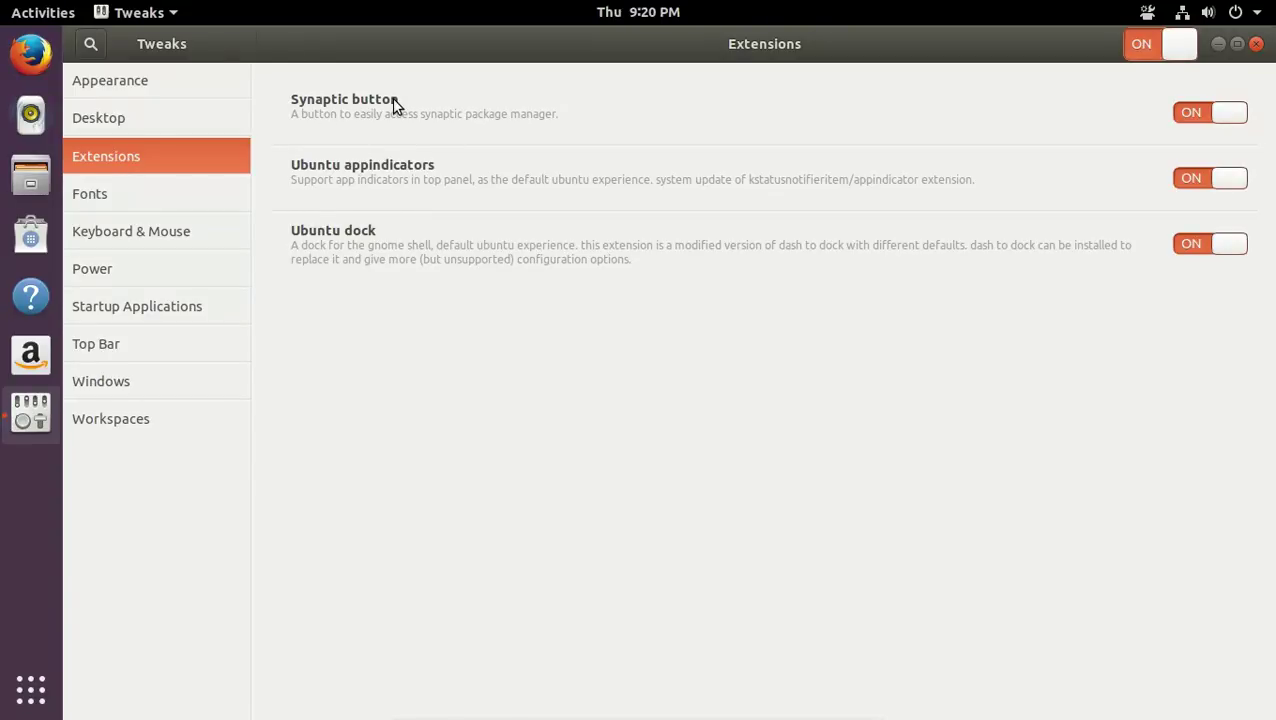
click(169, 204)
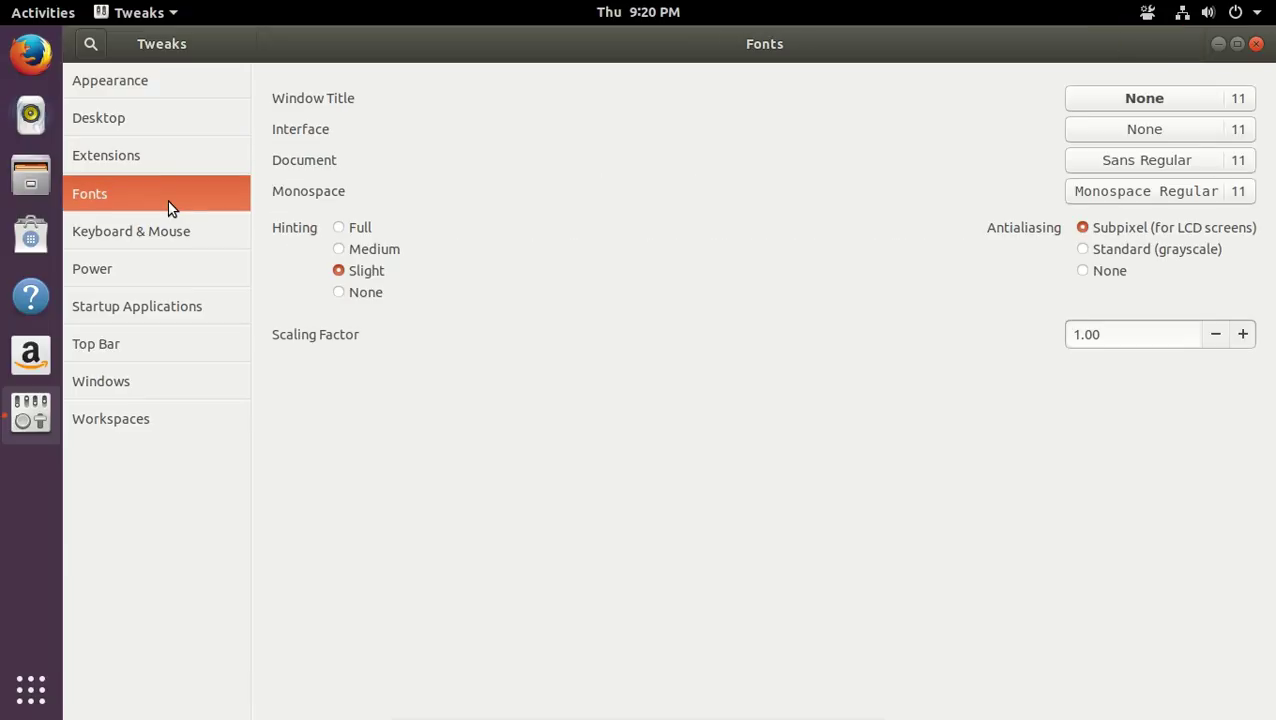
click(154, 231)
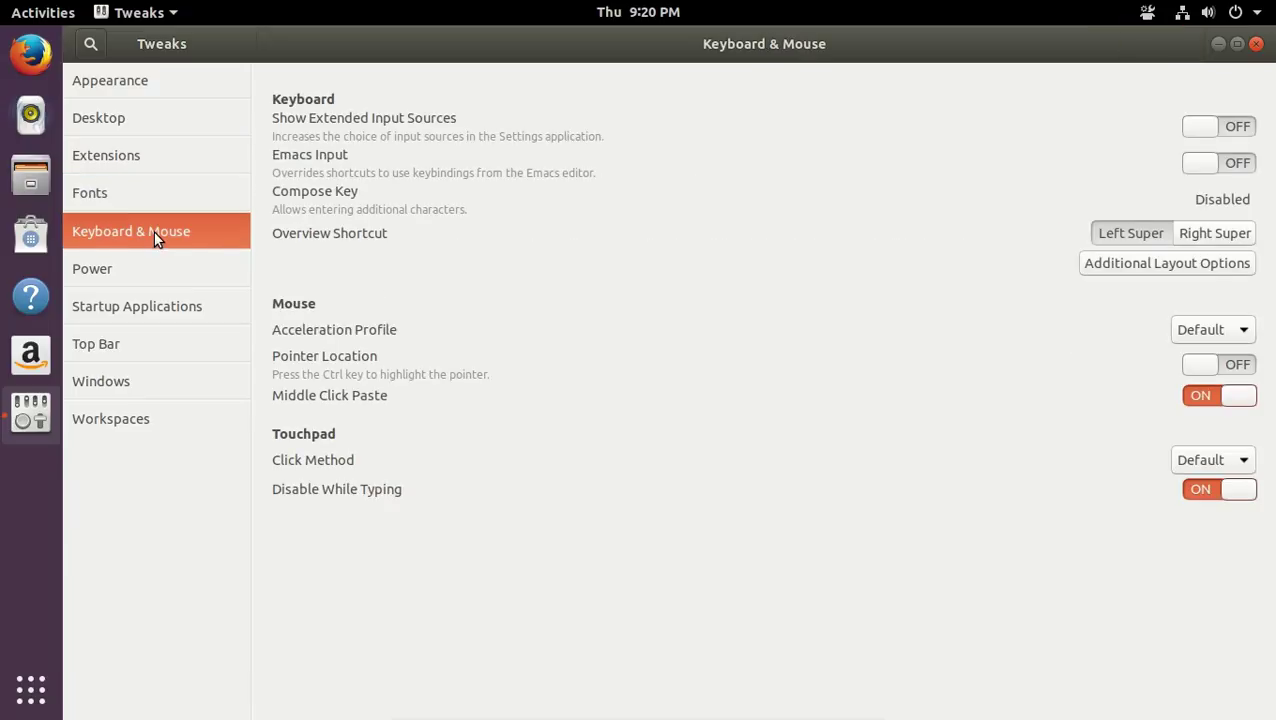
click(146, 266)
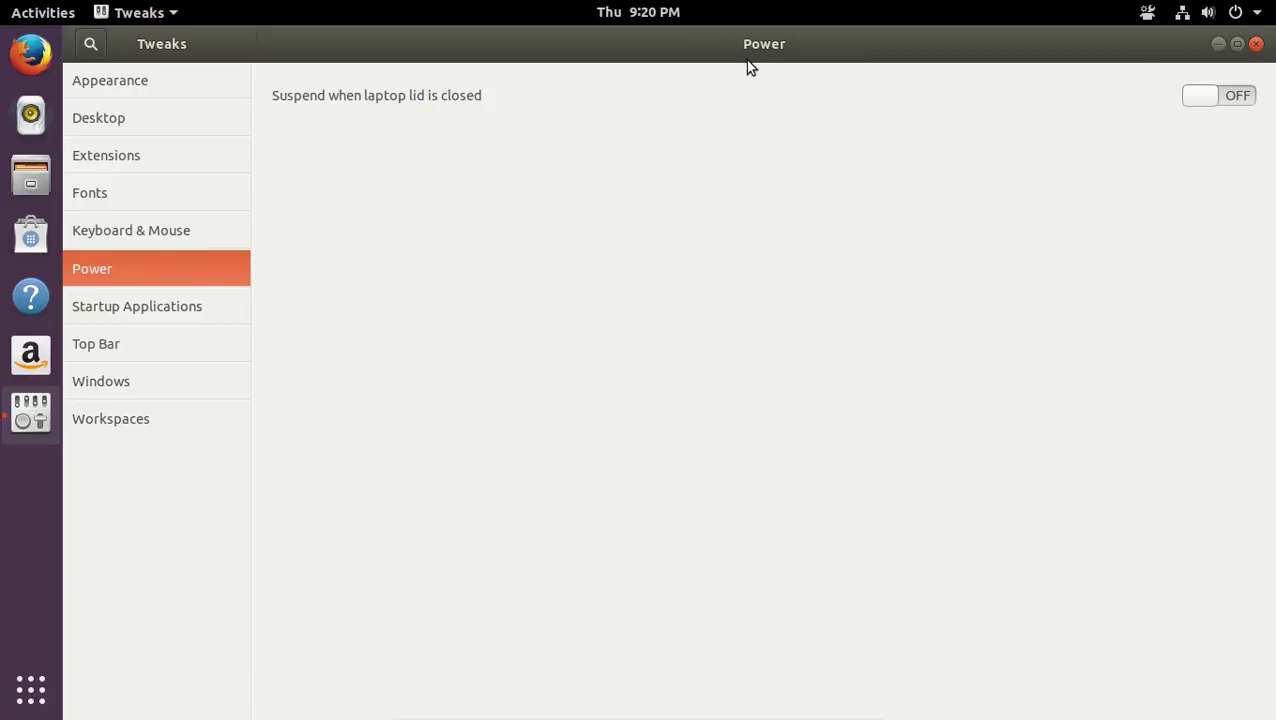
click(201, 308)
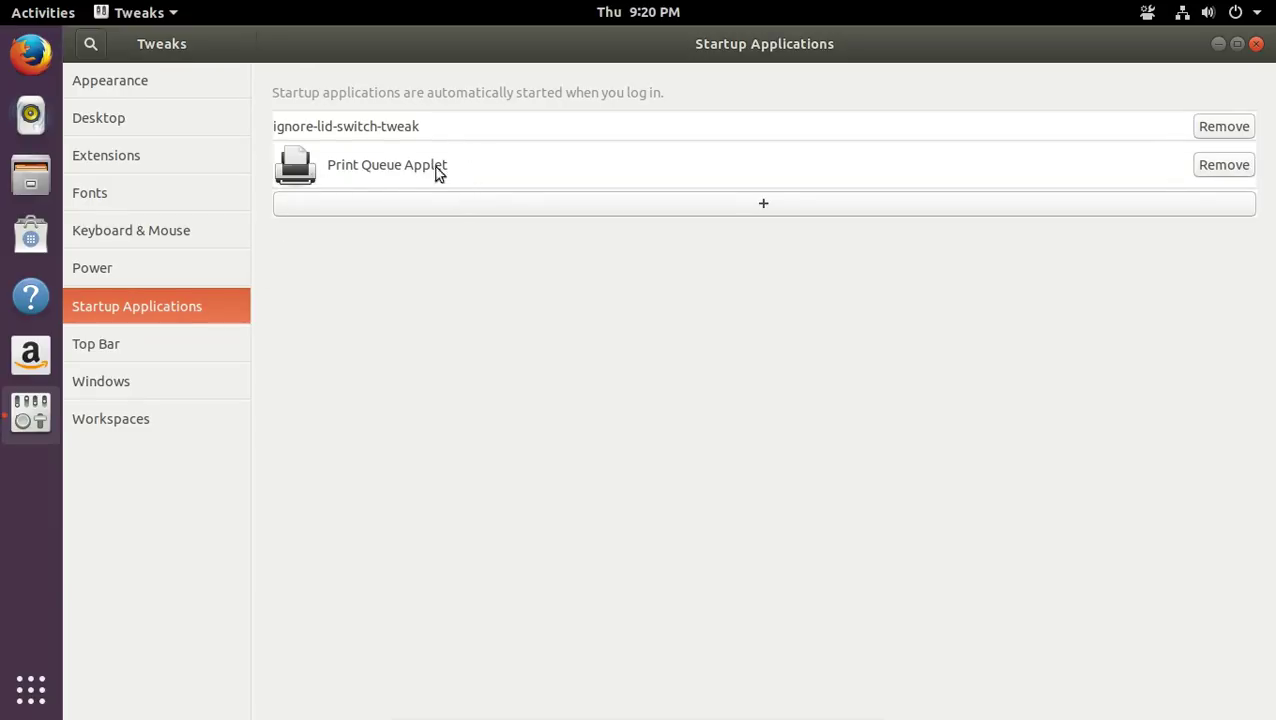
Enable the date in the top bar clock, and try toggling the application menu and the calendar week numbers, restoring both
click(155, 342)
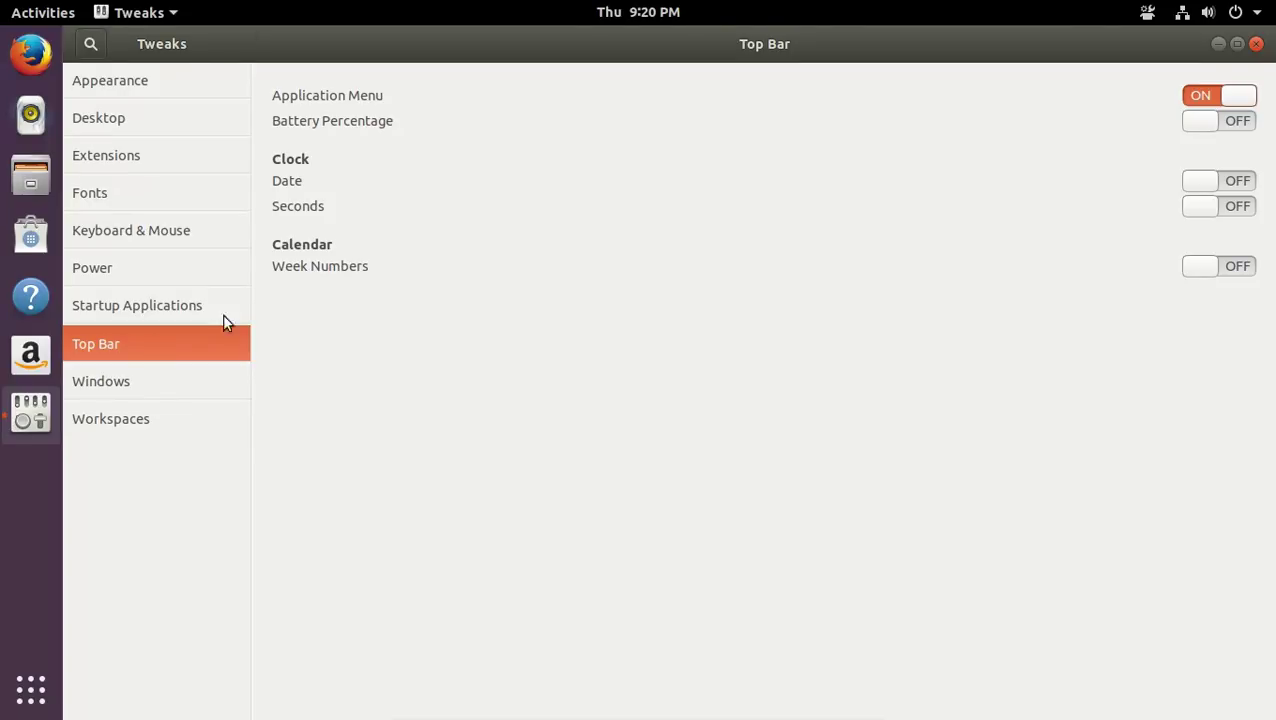
click(1210, 97)
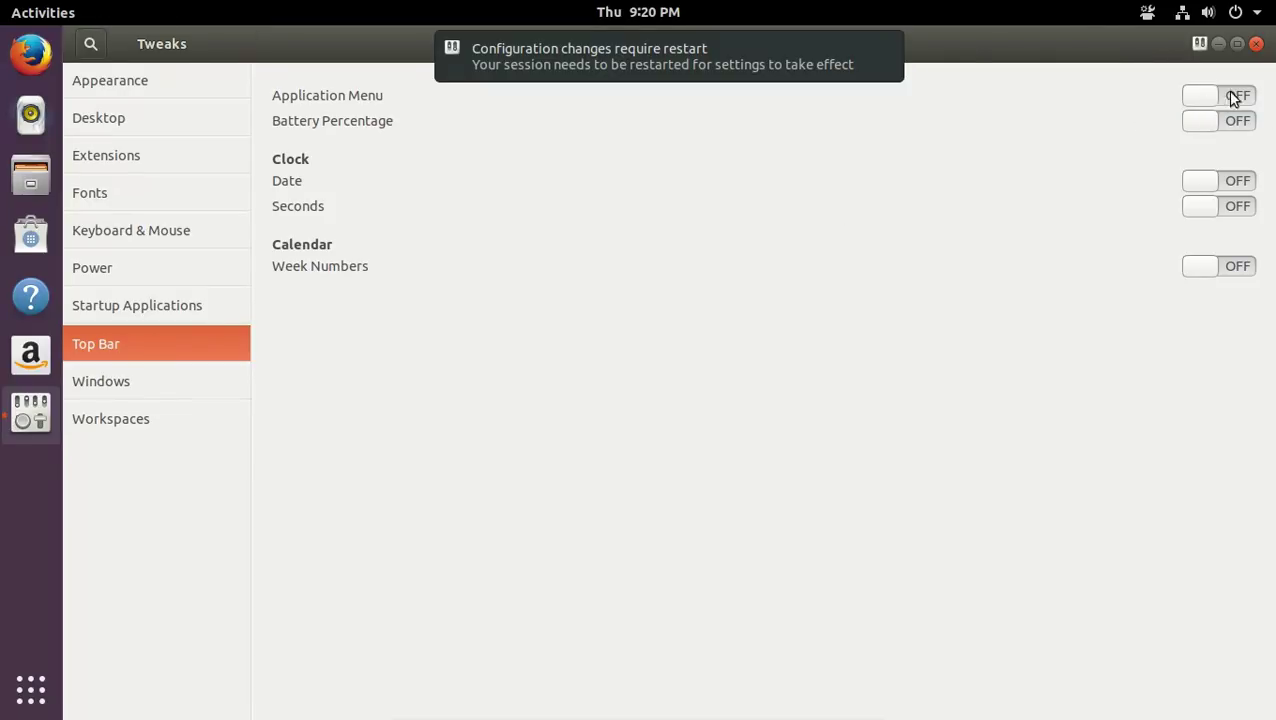
click(1231, 96)
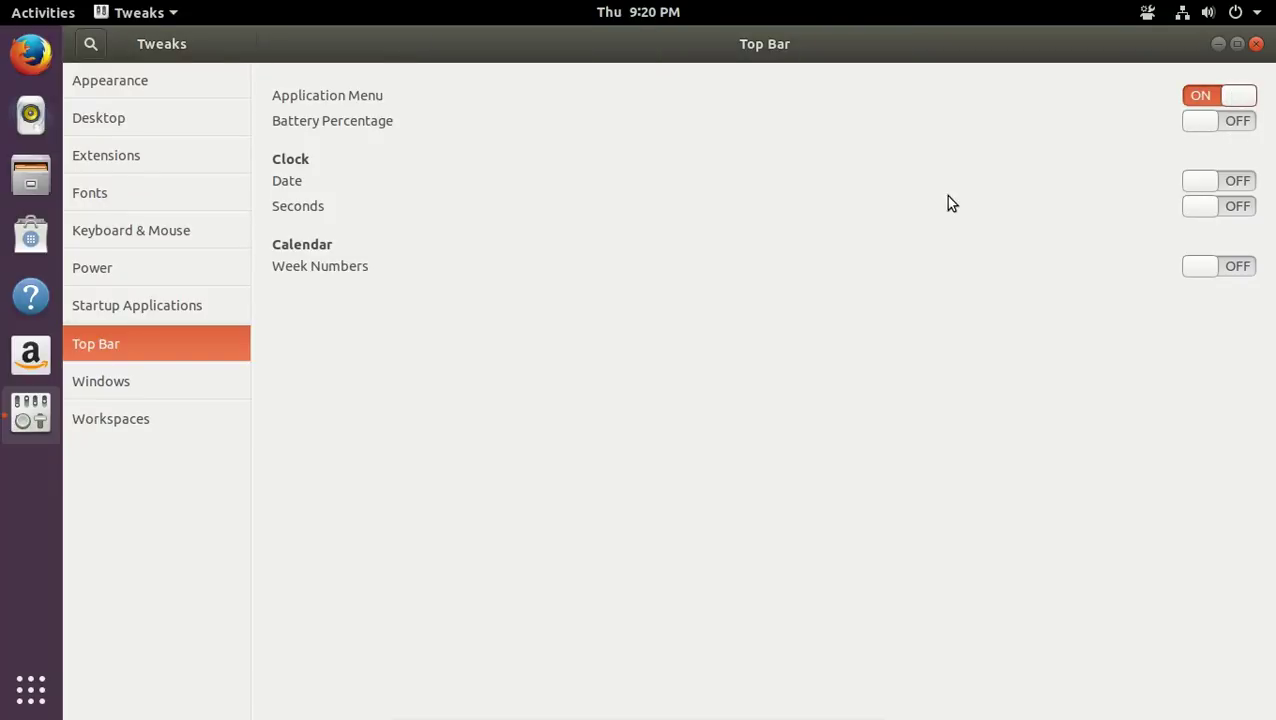
click(1237, 182)
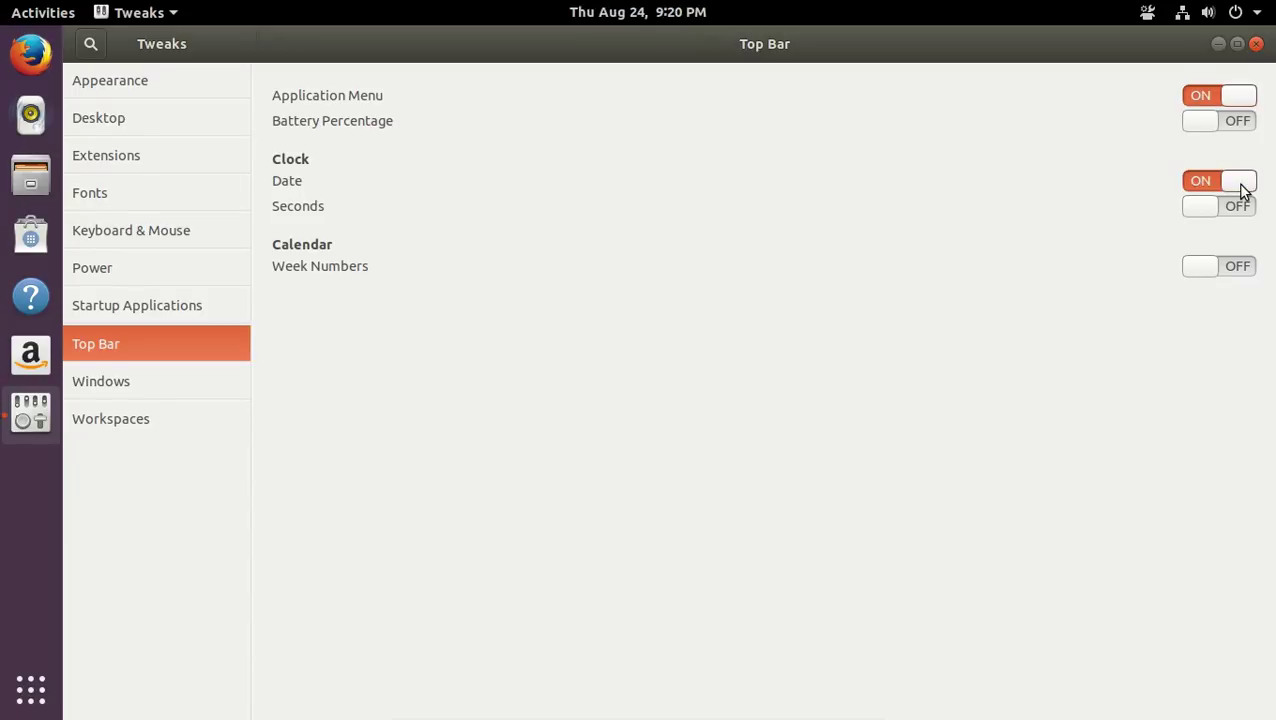
click(1240, 270)
click(1197, 272)
Review the Windows and Workspaces settings in Tweaks, and close Tweaks
click(121, 382)
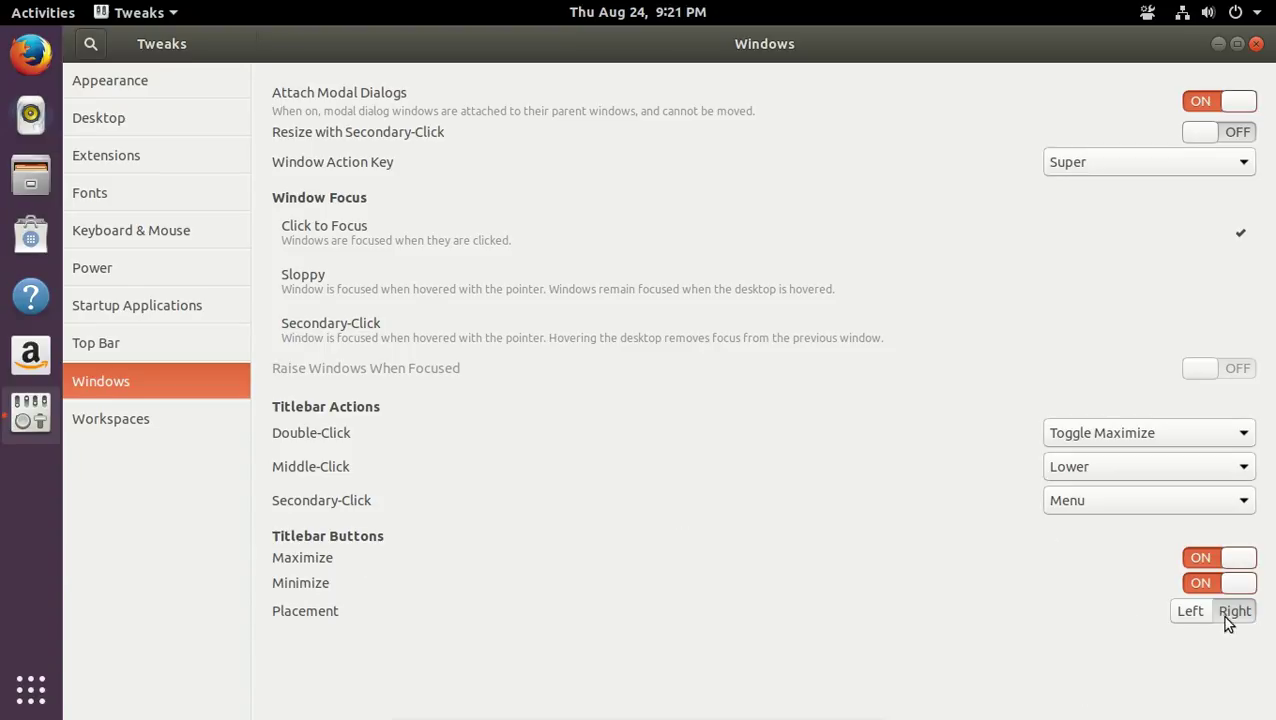
click(102, 423)
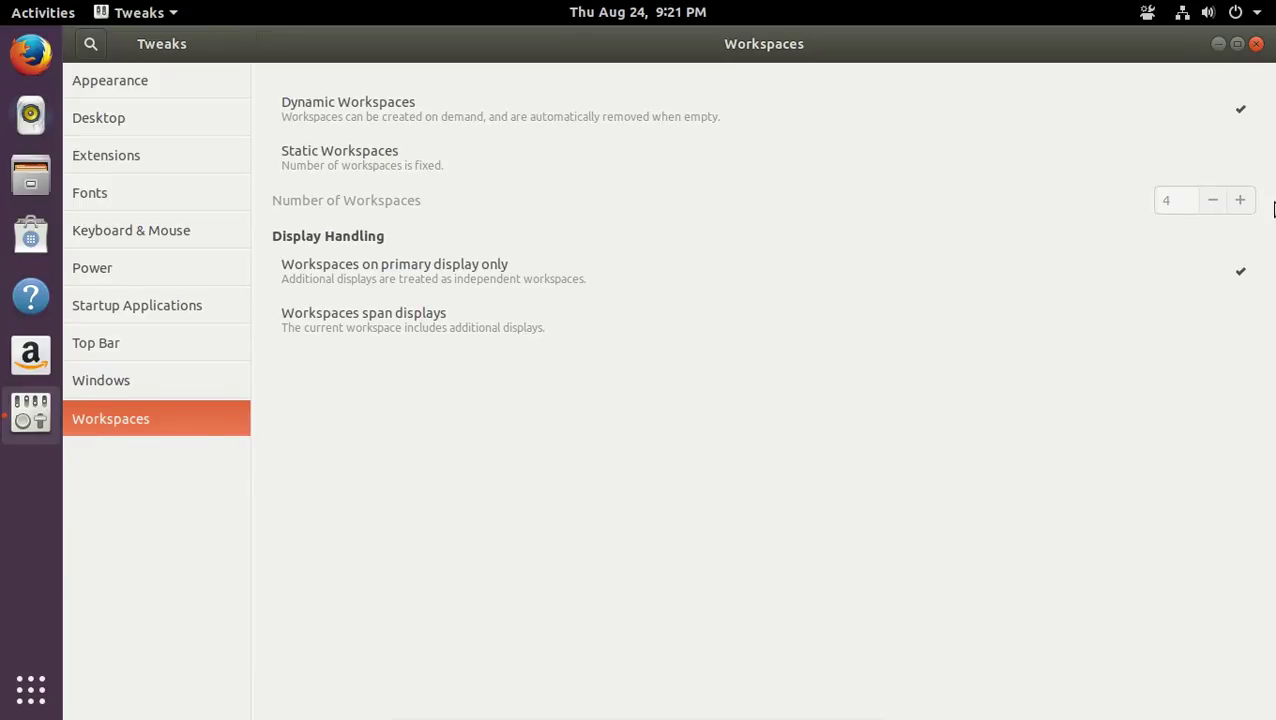
key(alt+F4)
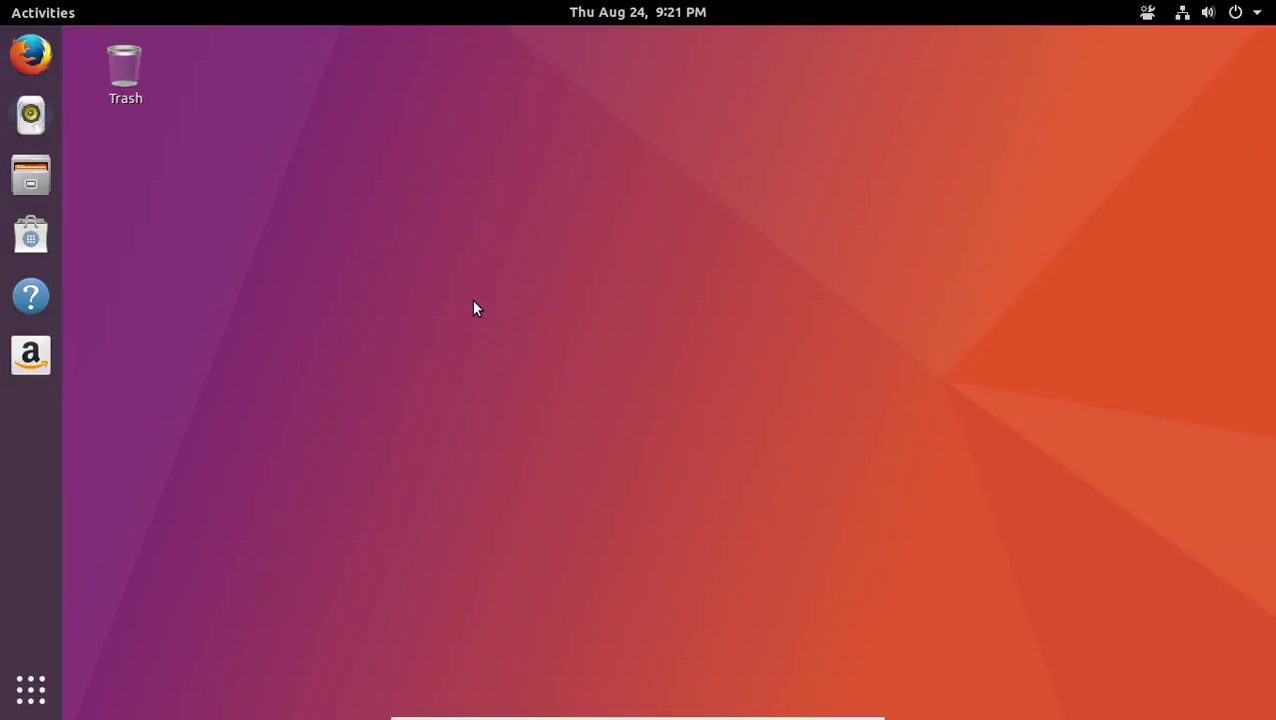
View the Home folder in the Files application and close its window
click(30, 178)
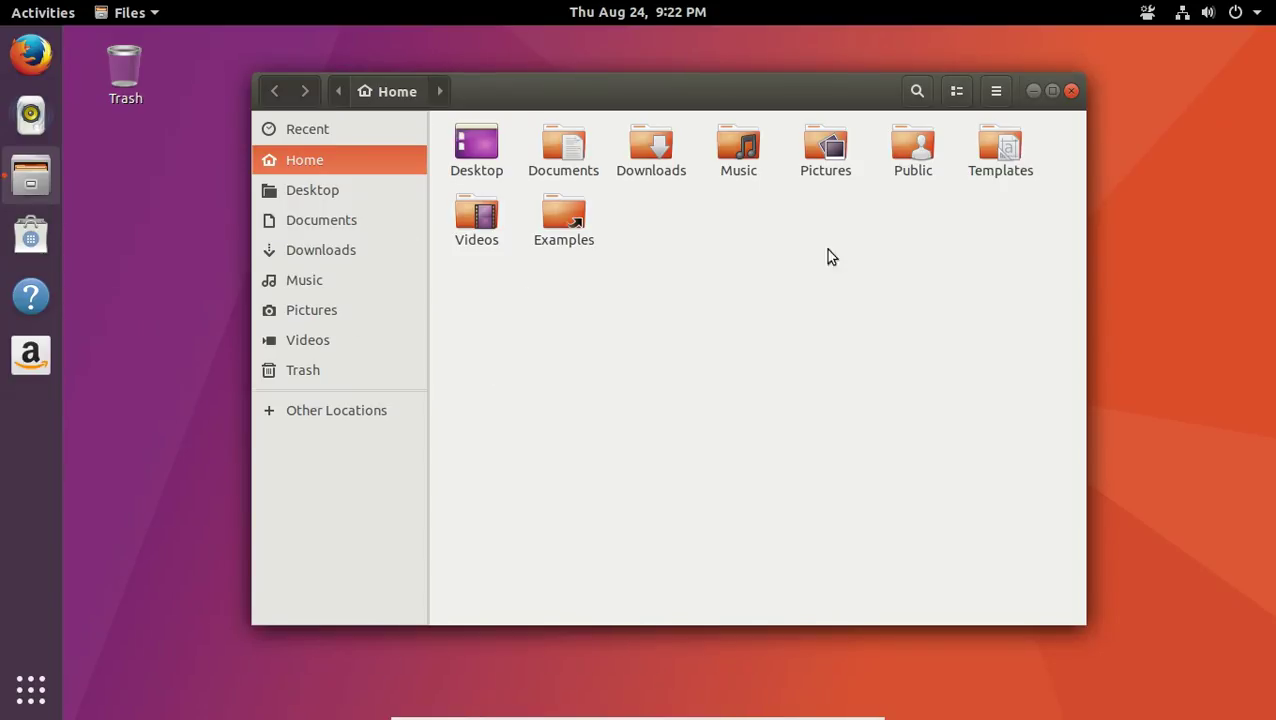
click(1071, 91)
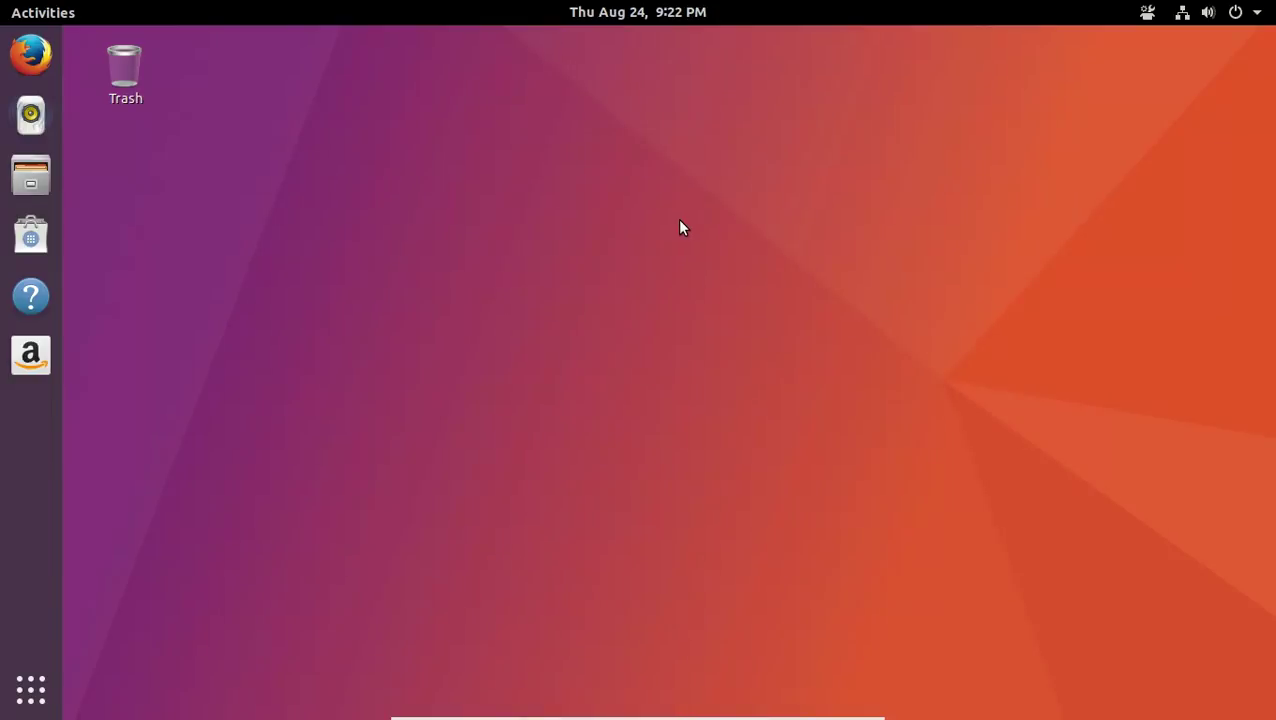
Change the desktop background to the railway track and bridge wallpaper, and close the Background settings
right_click(679, 226)
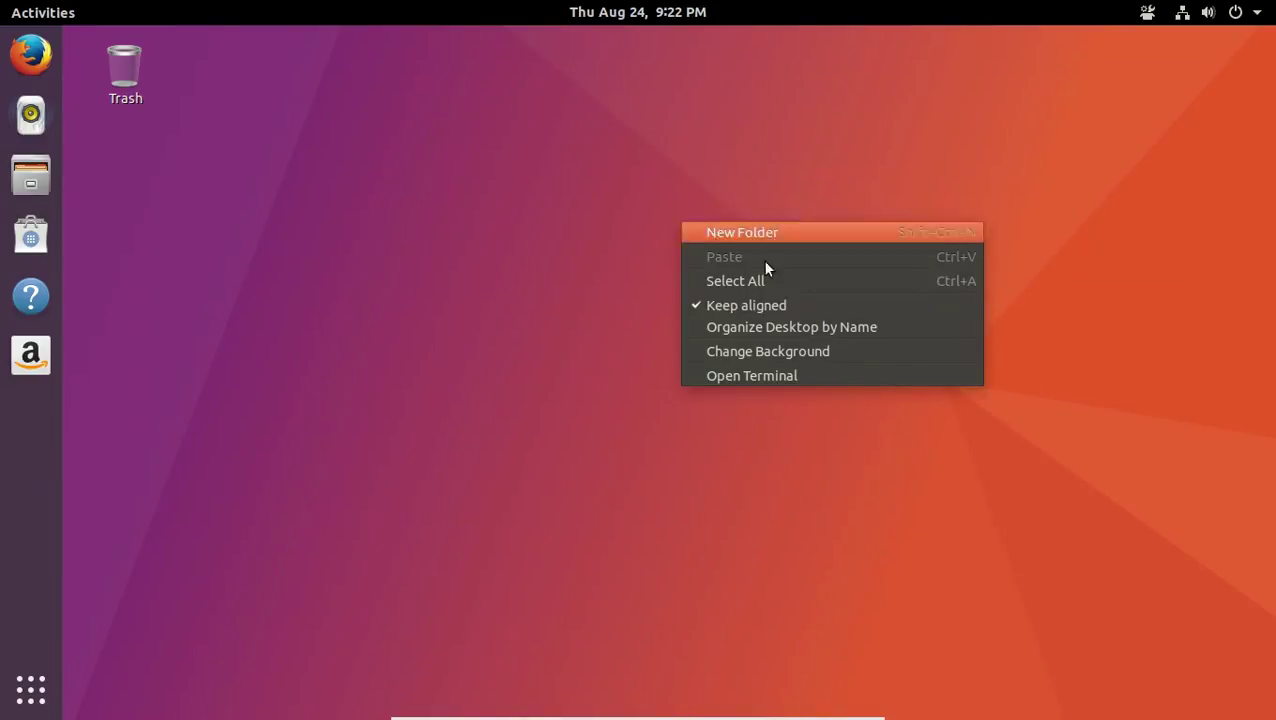
click(808, 353)
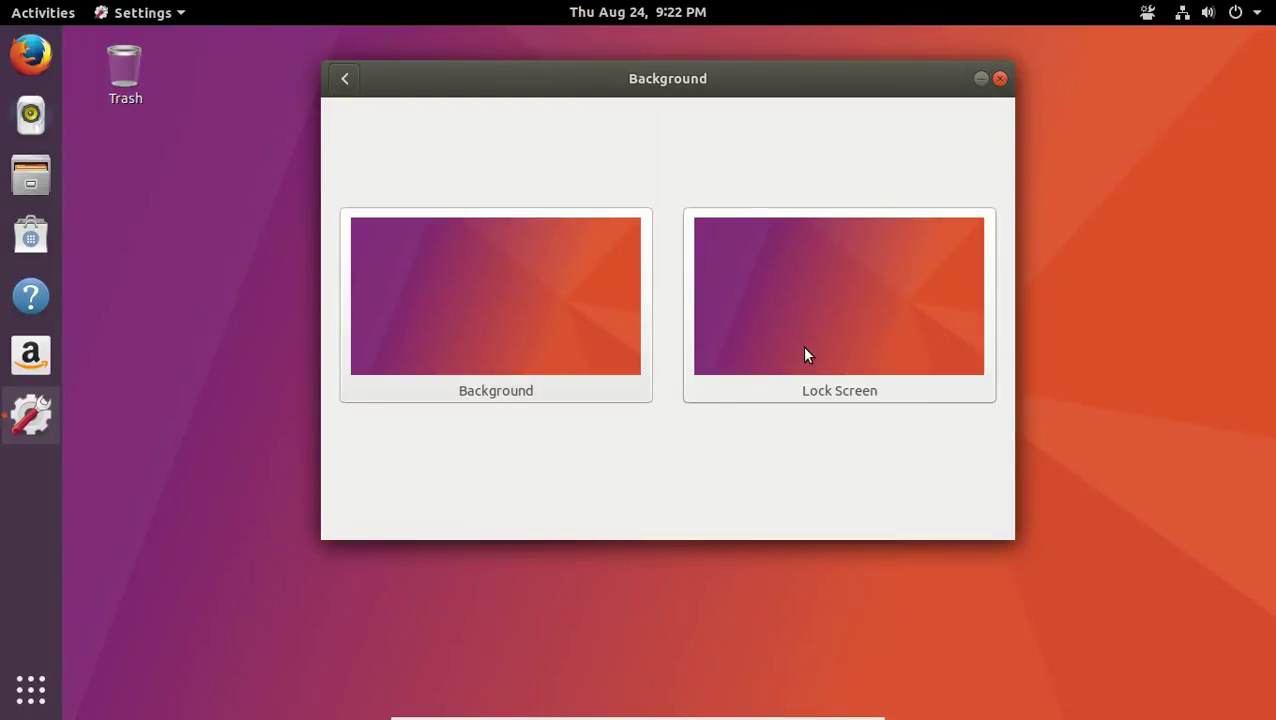
click(497, 342)
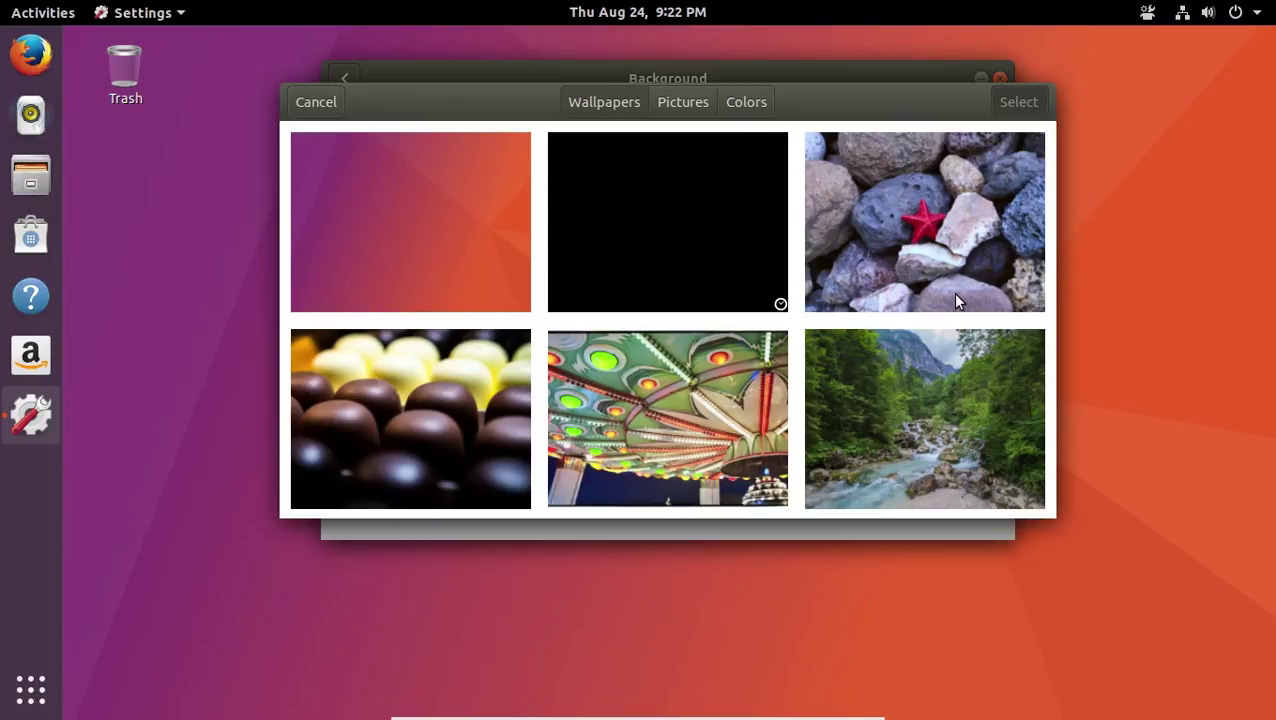
scroll(962, 291, down, 5)
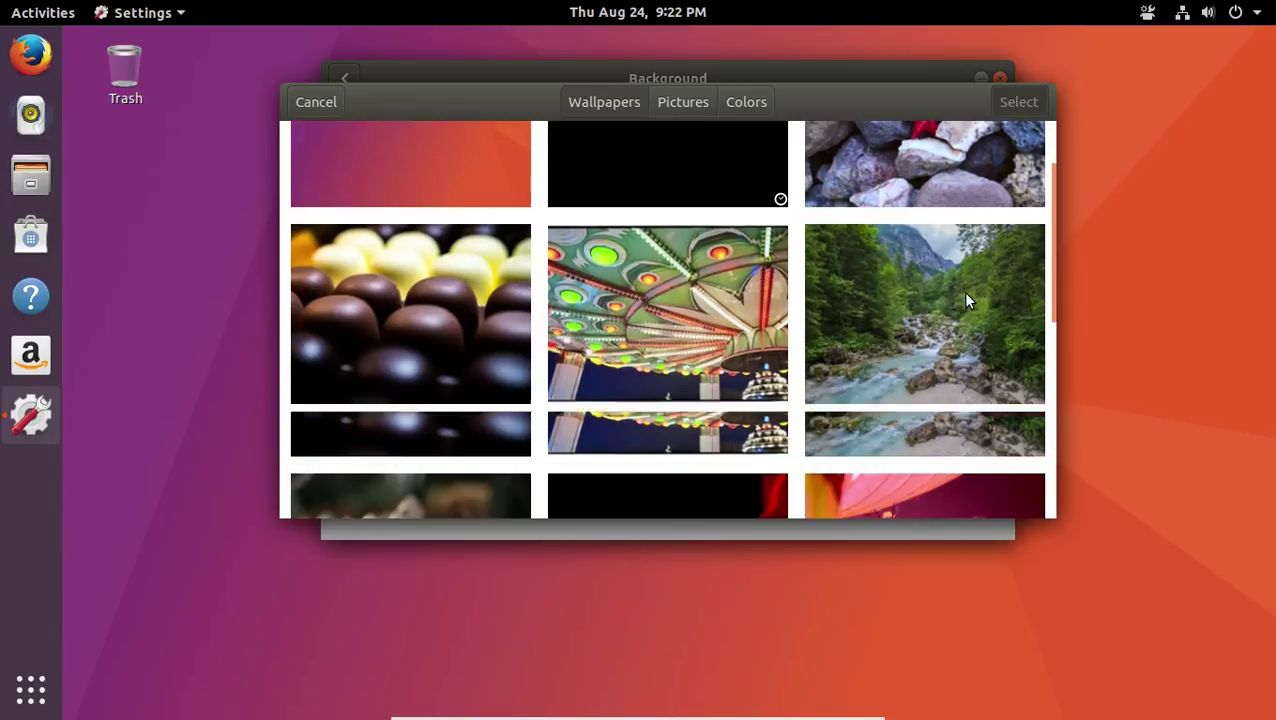
scroll(966, 298, down, 4)
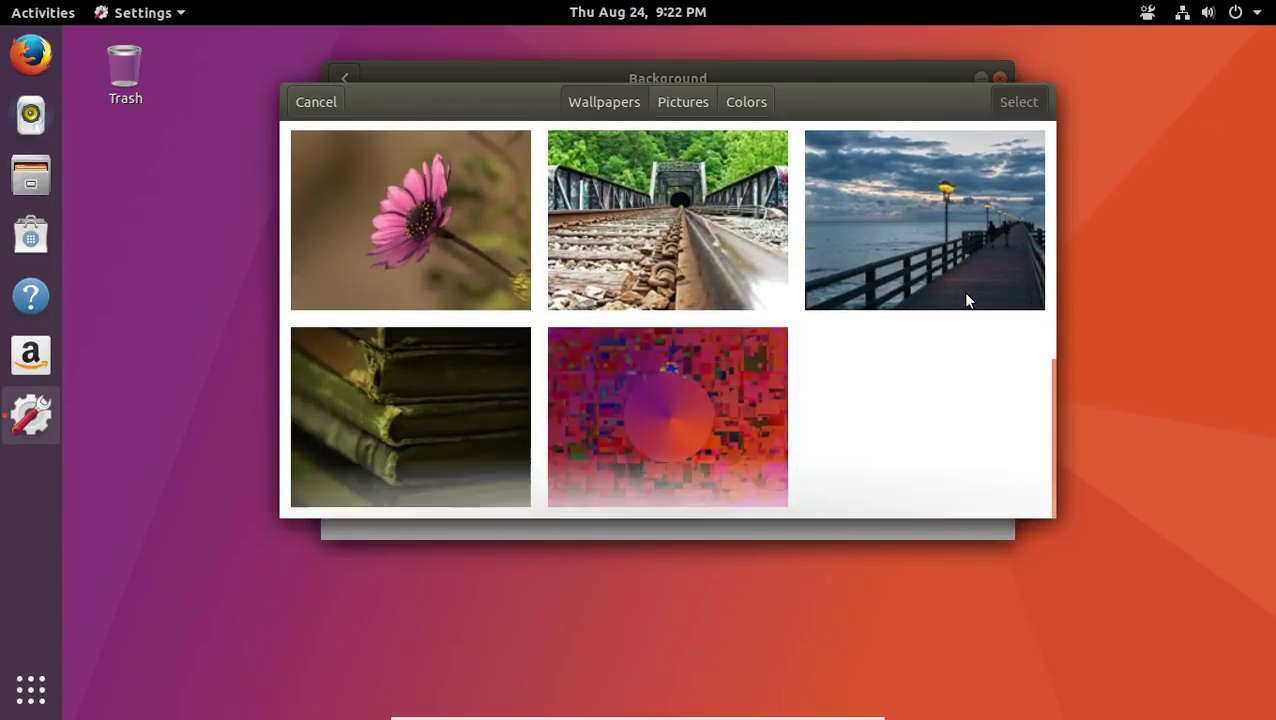
click(686, 238)
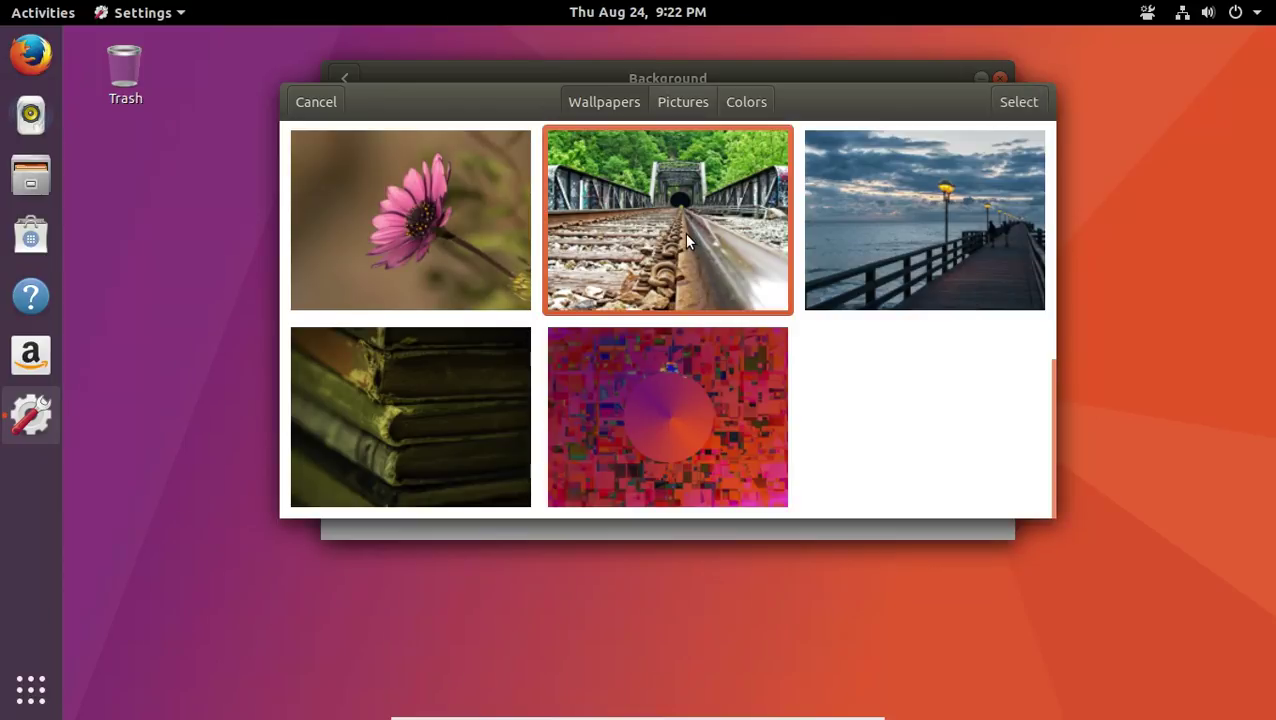
click(1014, 112)
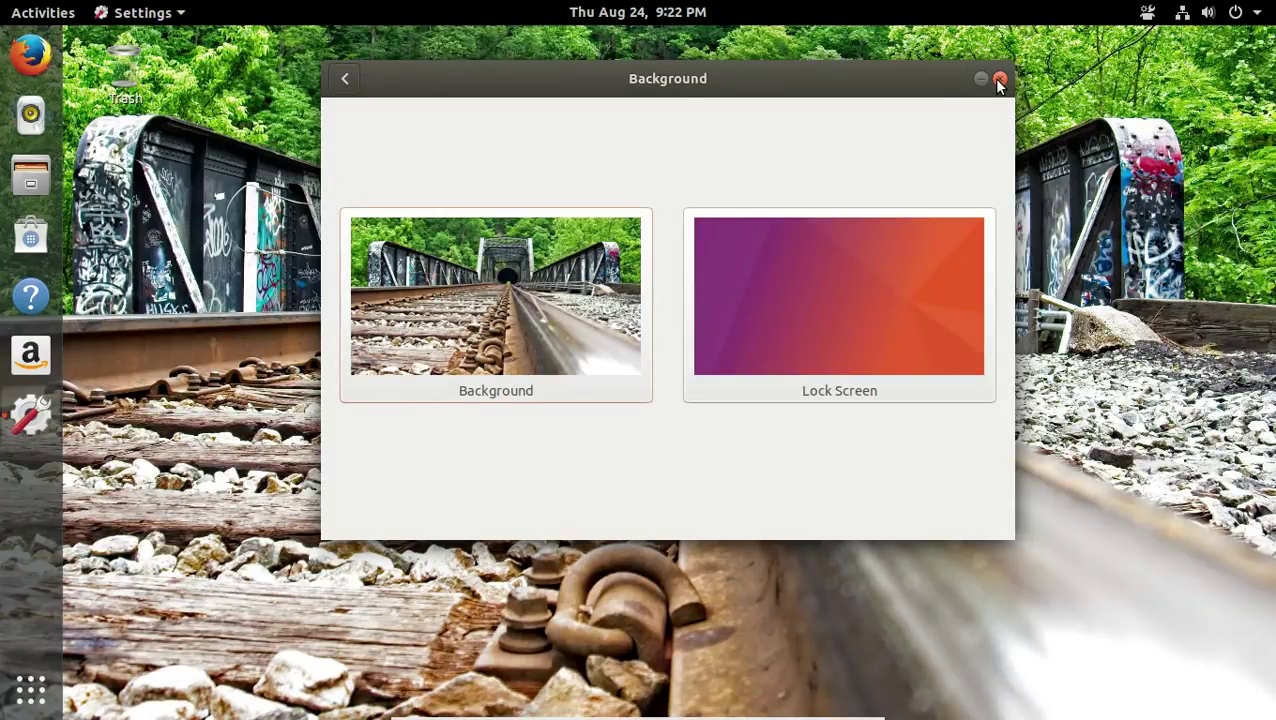
click(999, 78)
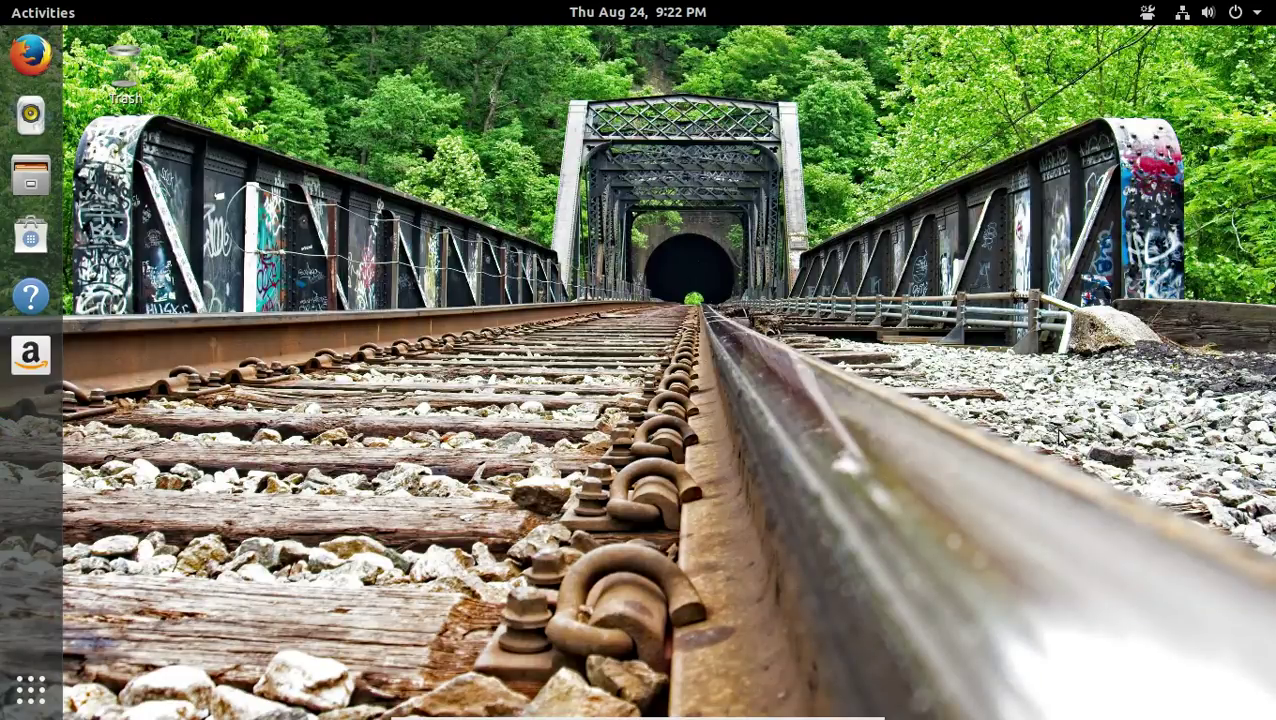
View the Activities overview and the application grid against the new wallpaper, and return to the desktop
key(super)
mouse_move(1258, 238)
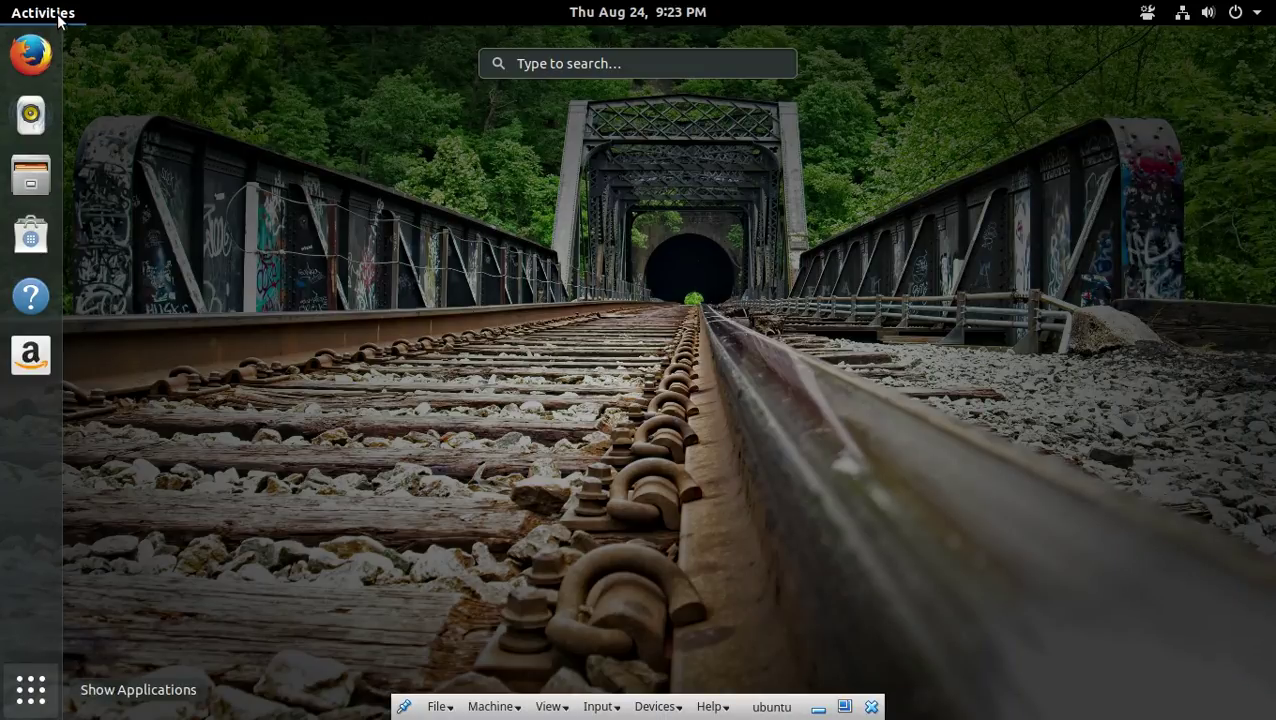
key(super+a)
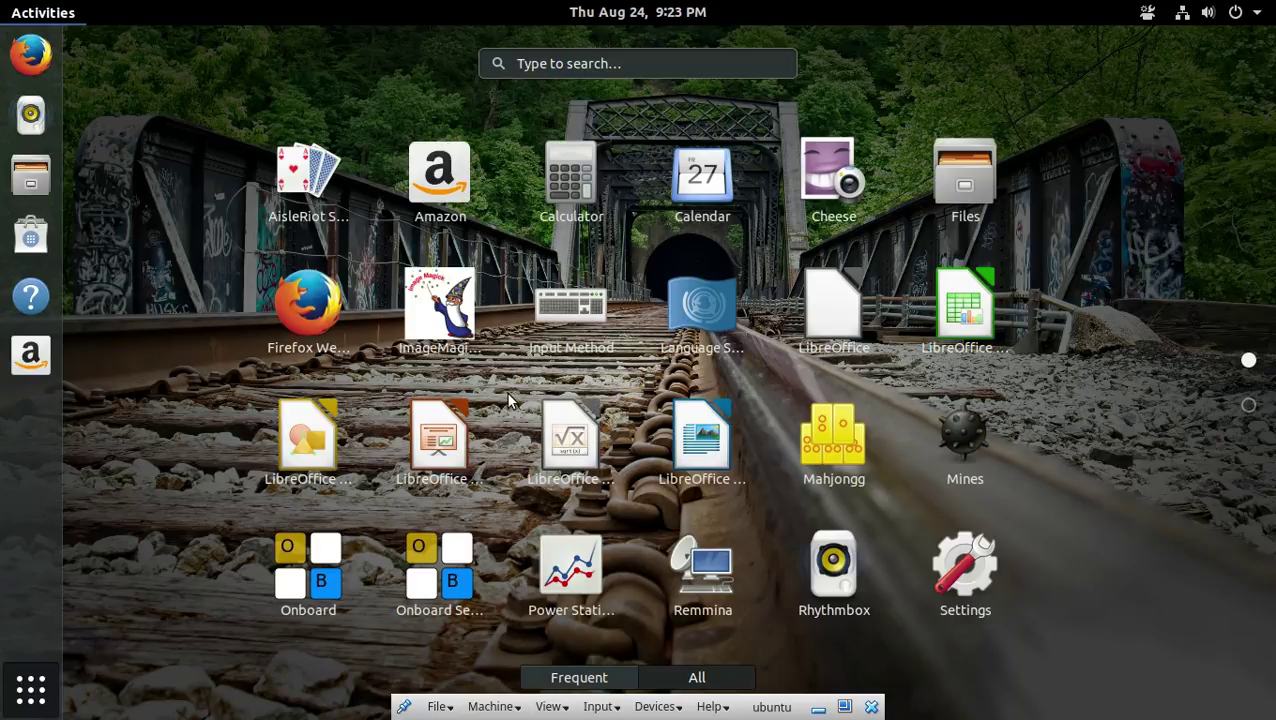
key(Escape)
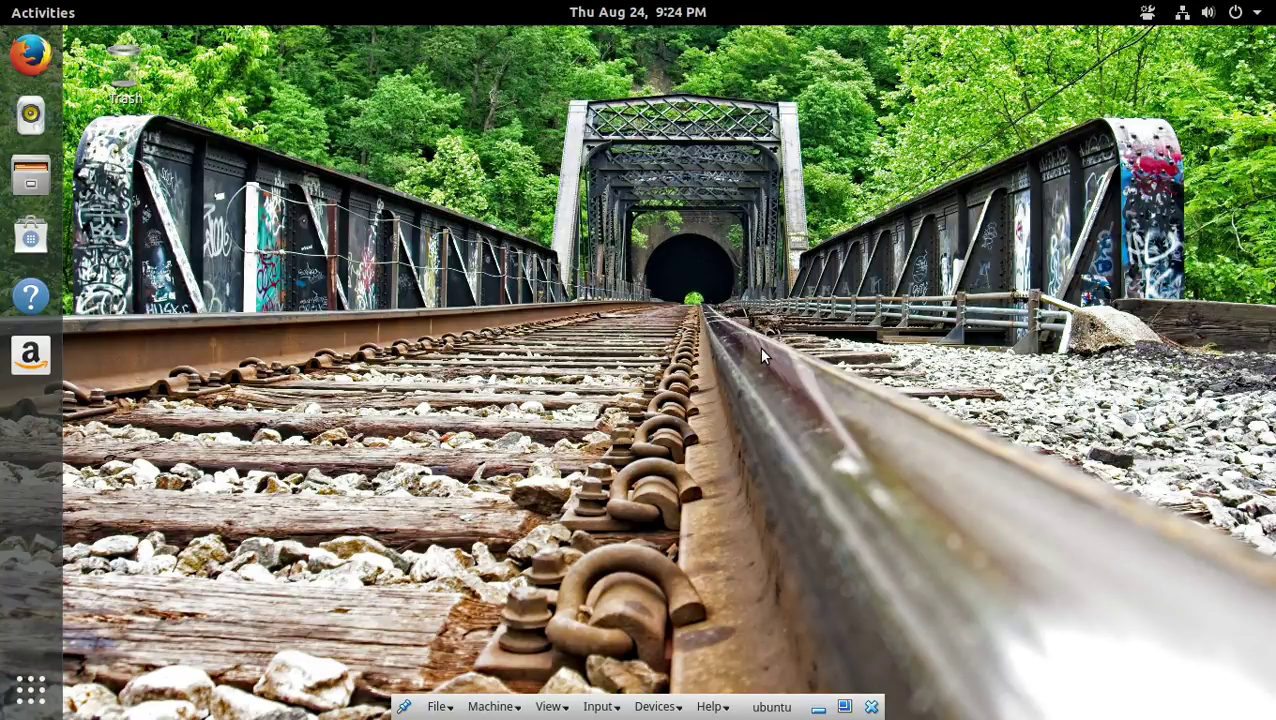
Minimize the Ubuntu virtual machine window to return to the Linux Mint host desktop
click(818, 706)
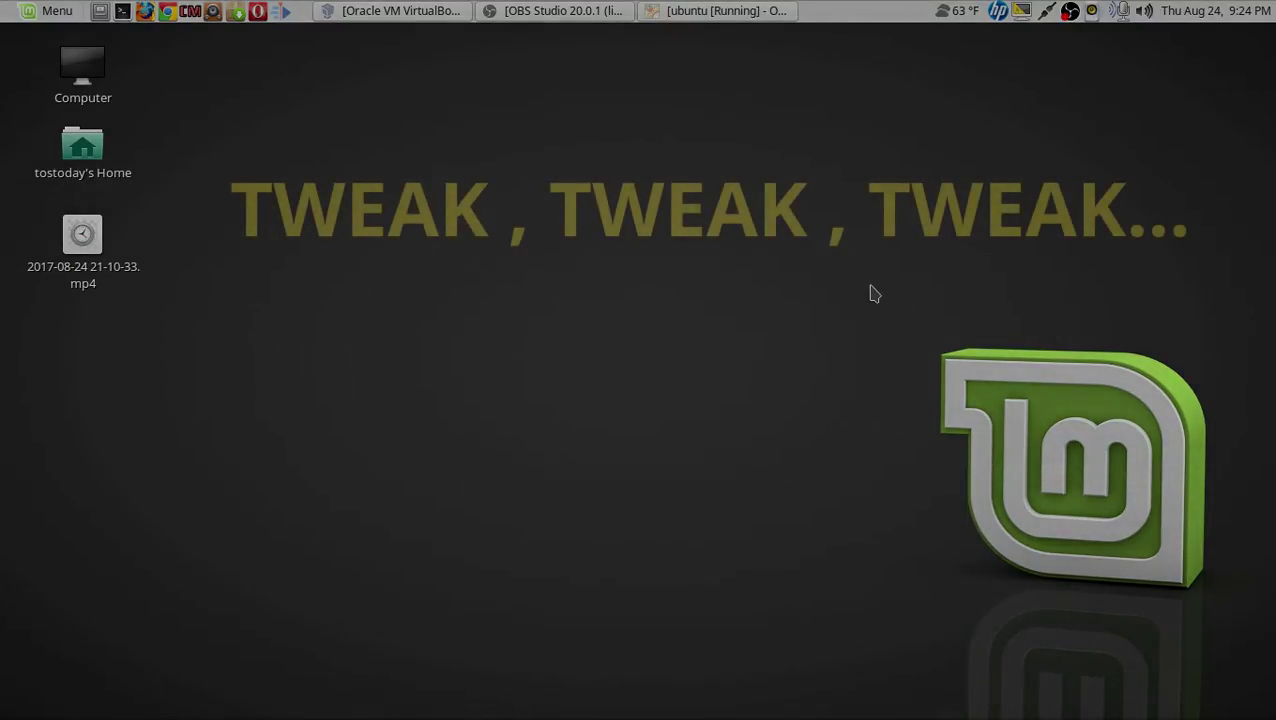
click(20, 14)
click(20, 14)
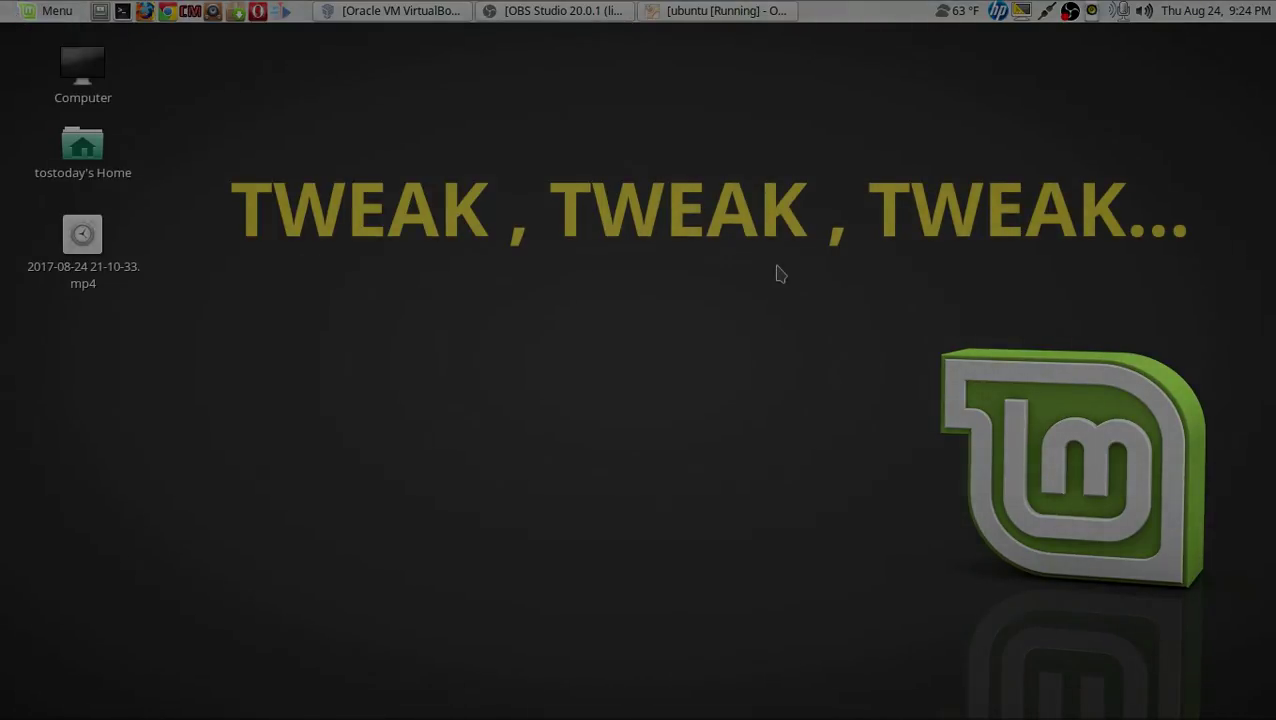